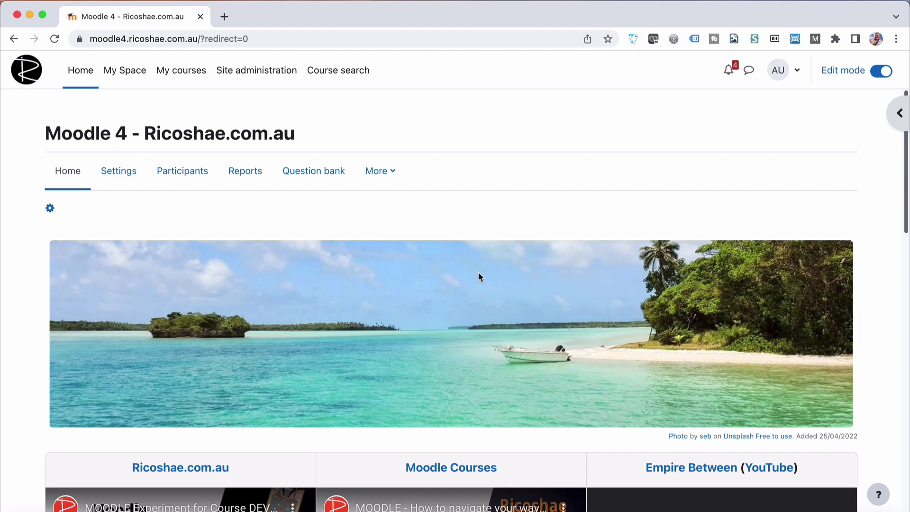
Go from Site administration's Users settings to the Upload users page under Accounts.
click(244, 71)
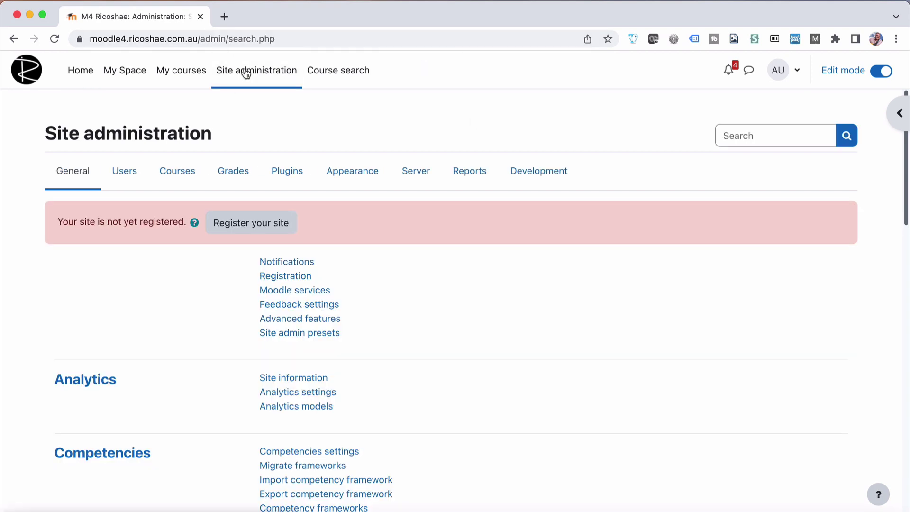
click(133, 175)
scroll(181, 359, down, 5)
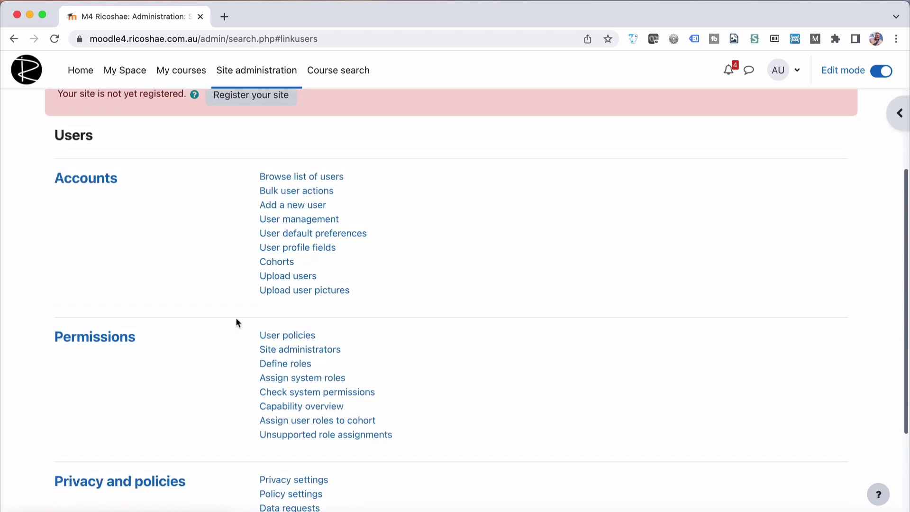
click(303, 275)
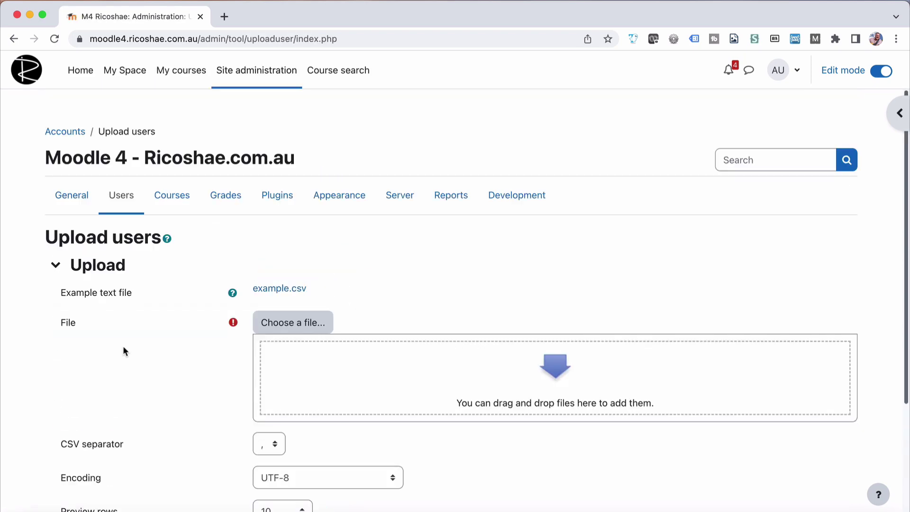
scroll(123, 351, down, 4)
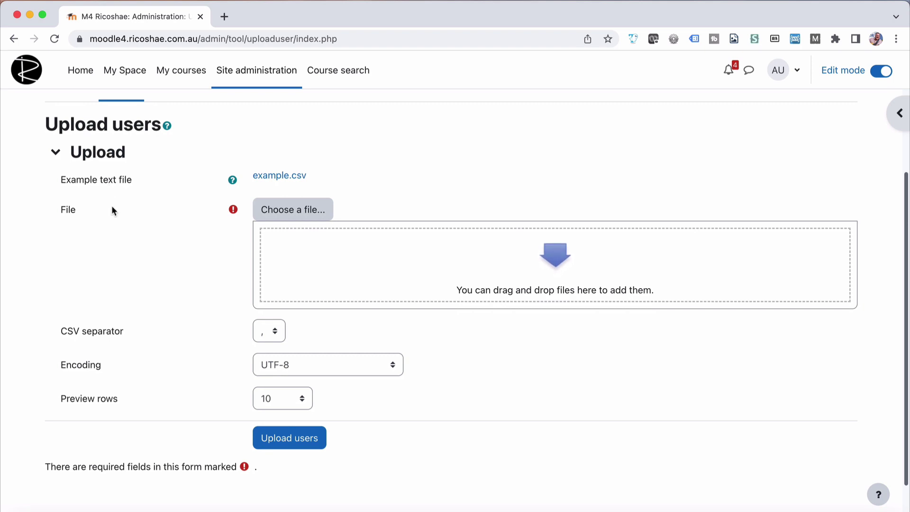
scroll(112, 206, up, 1)
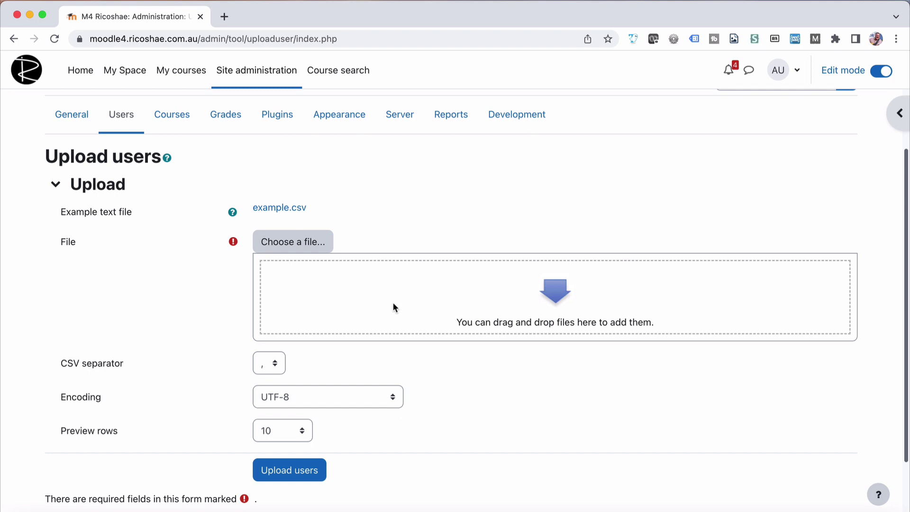
Download example.csv and review its username, firstname, lastname and email sample rows in Numbers.
click(281, 212)
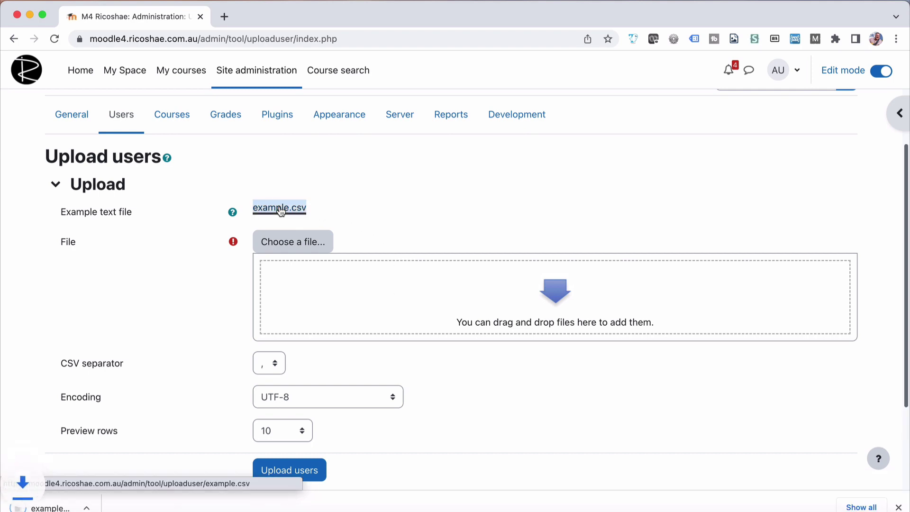
click(90, 508)
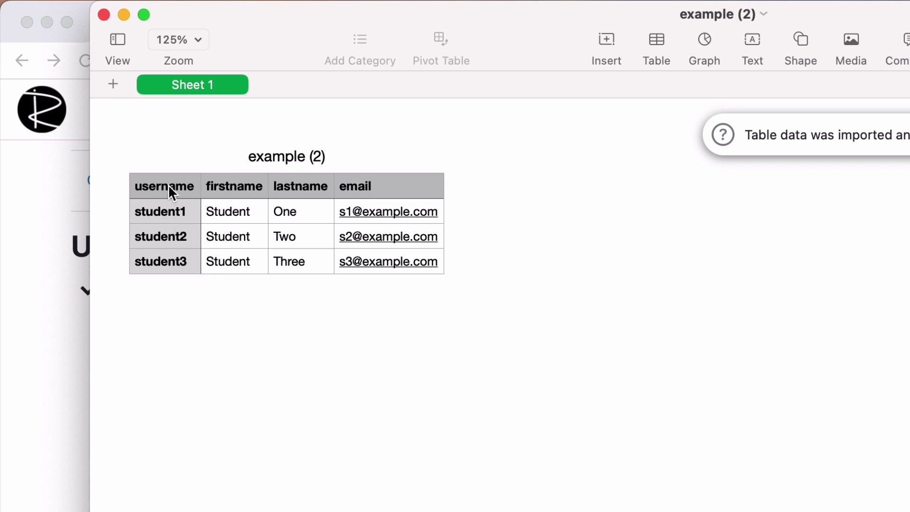
click(160, 206)
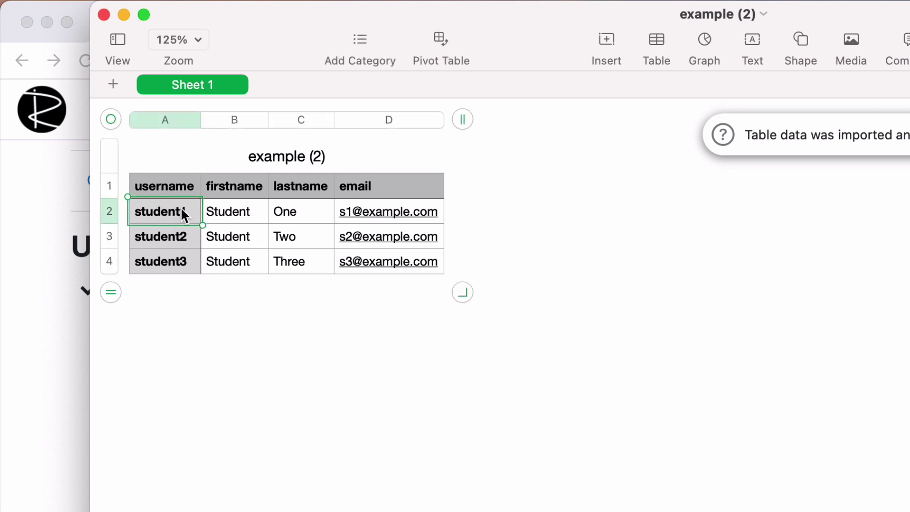
click(226, 212)
click(286, 208)
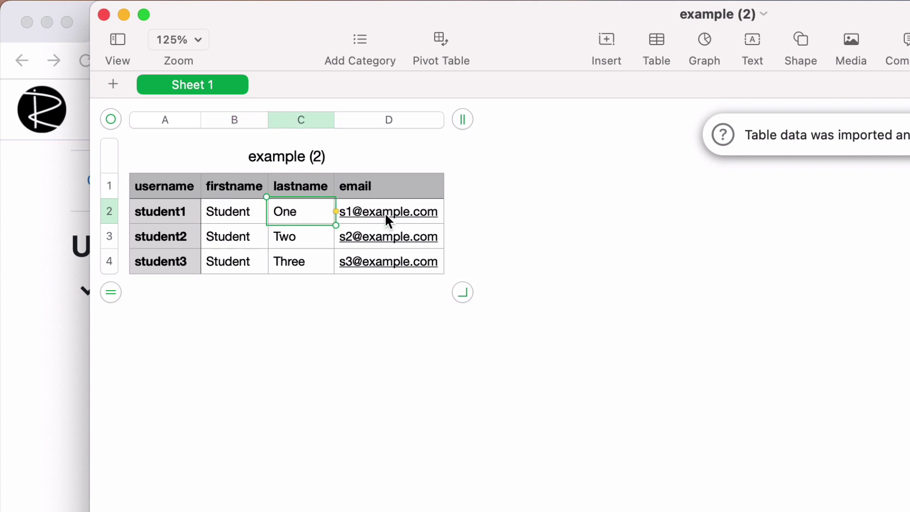
click(369, 320)
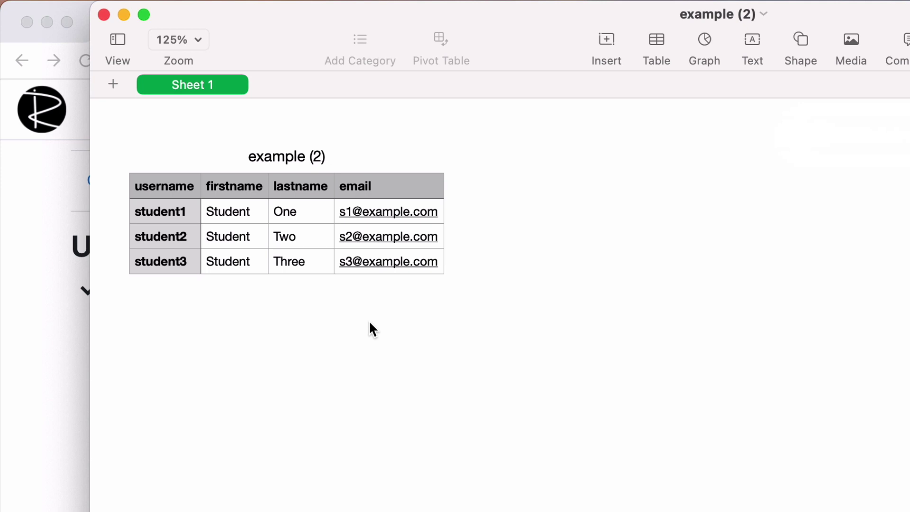
click(159, 186)
drag(169, 180, 393, 189)
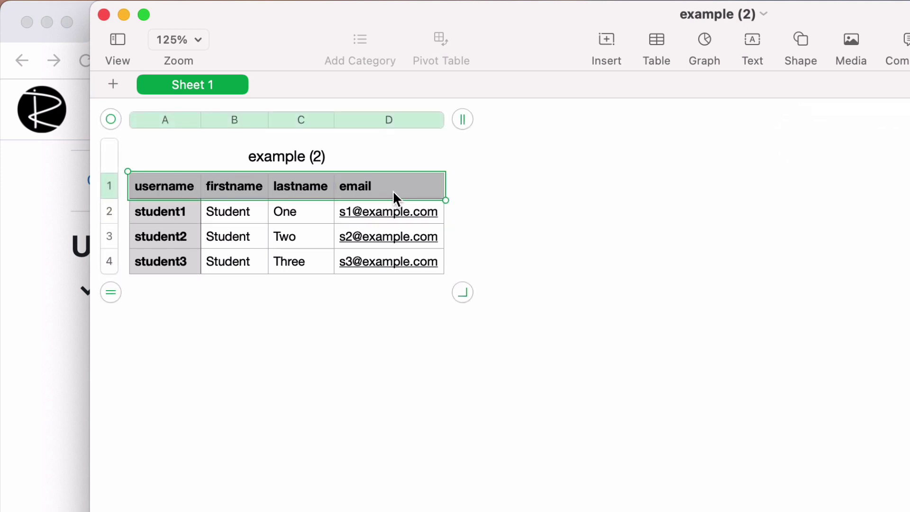
Close the example sheet and review demobulkenrol's header row from username through role3.
click(104, 14)
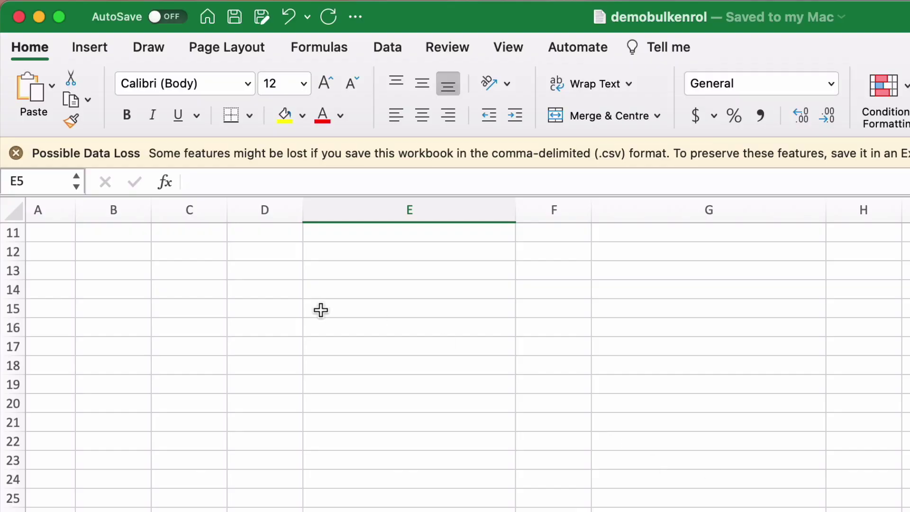
scroll(320, 309, up, 10)
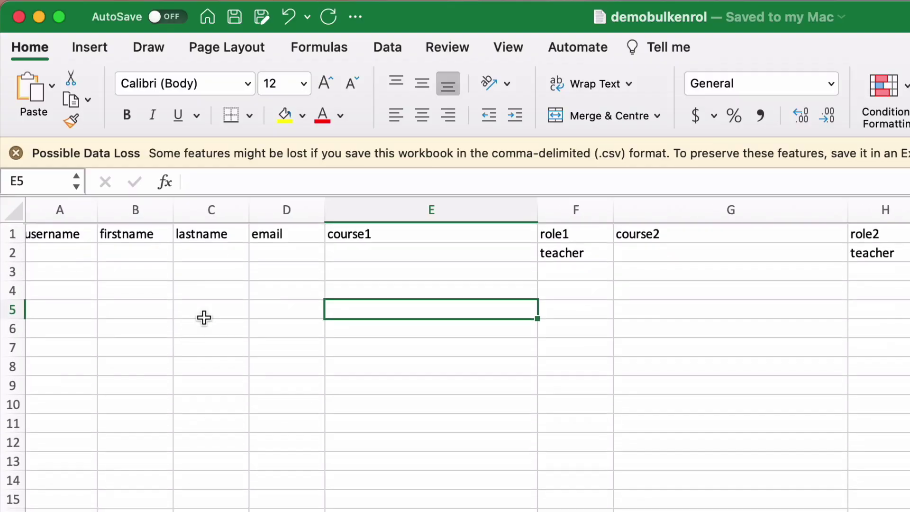
scroll(190, 337, up, 1)
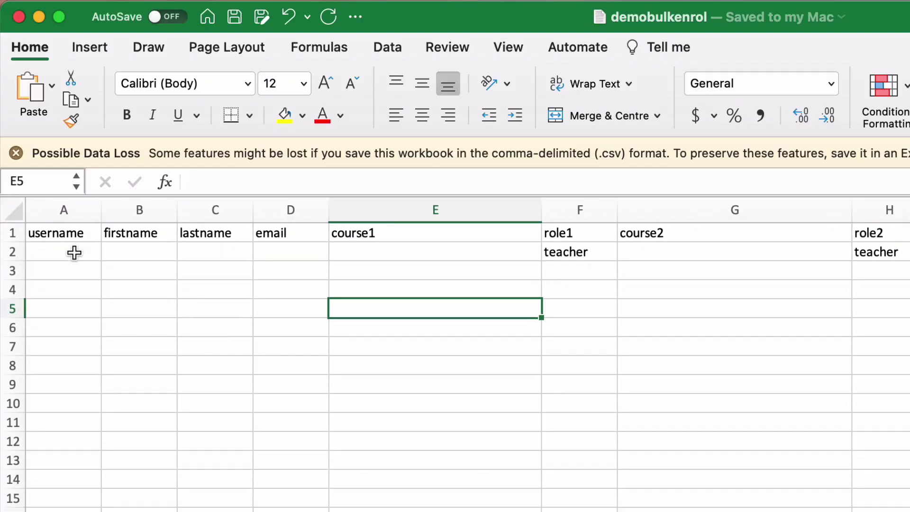
click(64, 235)
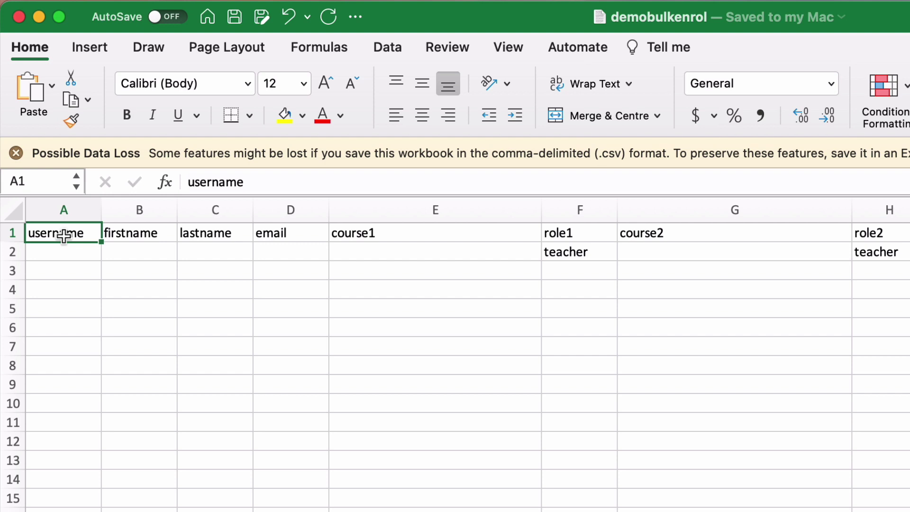
key(Right)
key(Right)
key(Right)
key(Right)
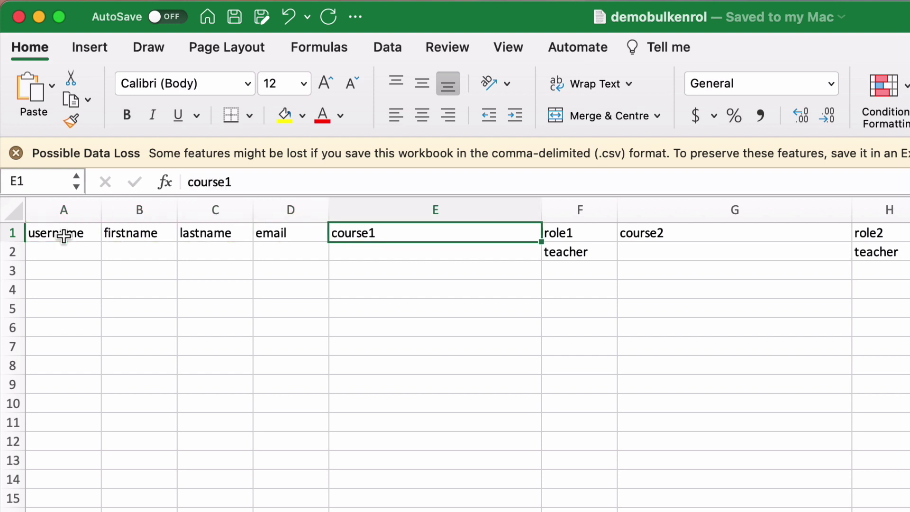
key(Right)
key(Right)
key(Right)
key(Right)
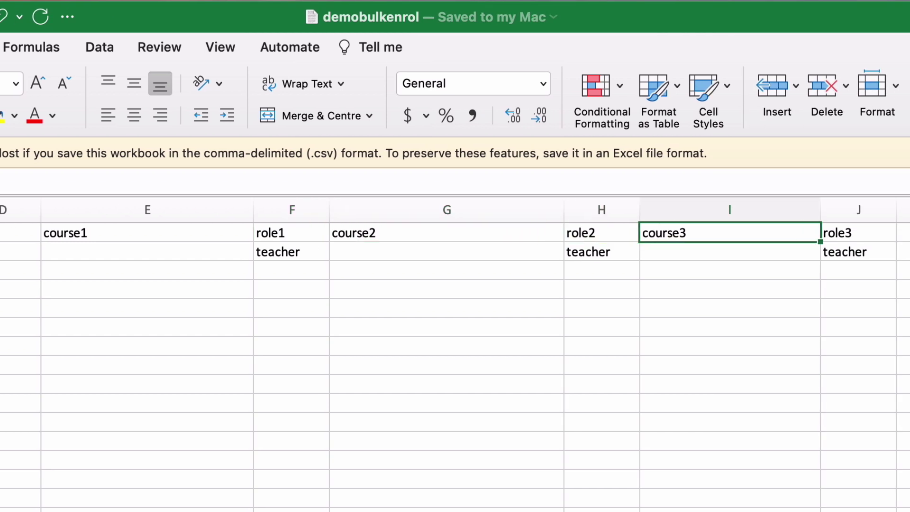
key(Right)
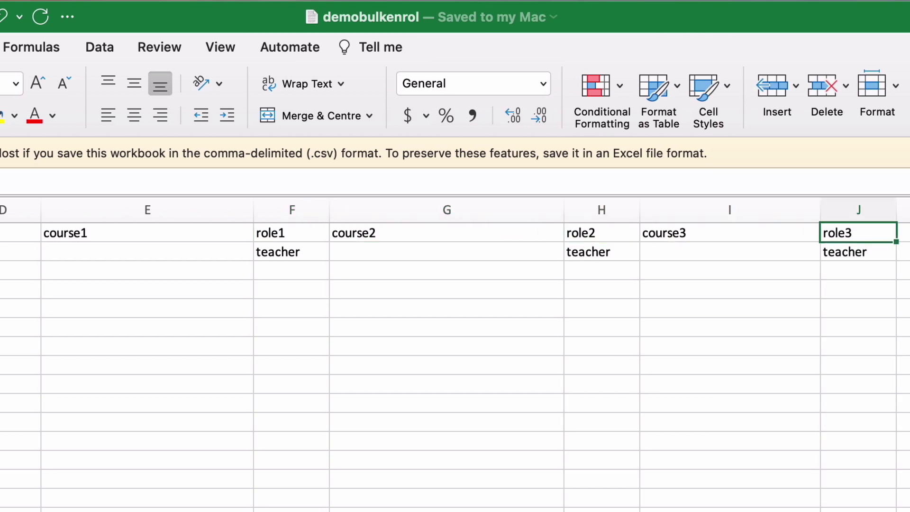
key(Right)
key(Right)
key(Right)
key(Right)
key(Left)
key(Left)
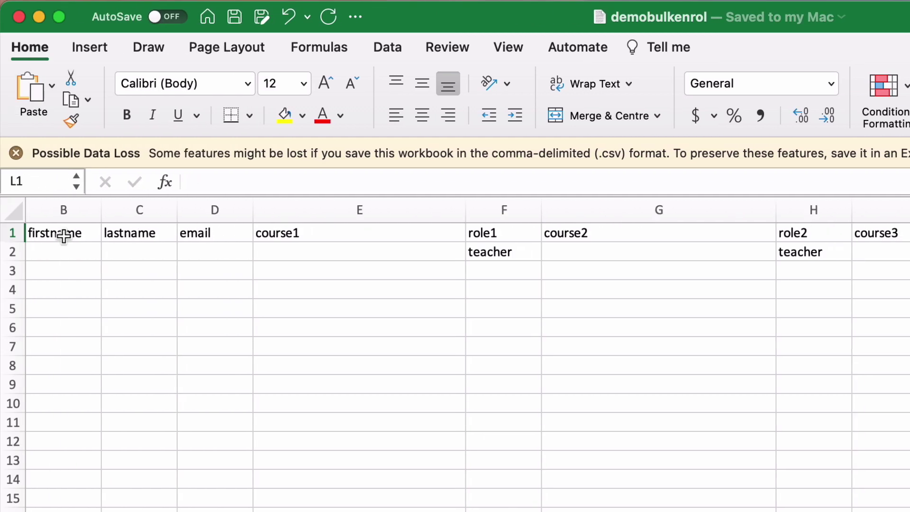
key(Left)
key(Left)
key(Left)
key(Left)
key(Right)
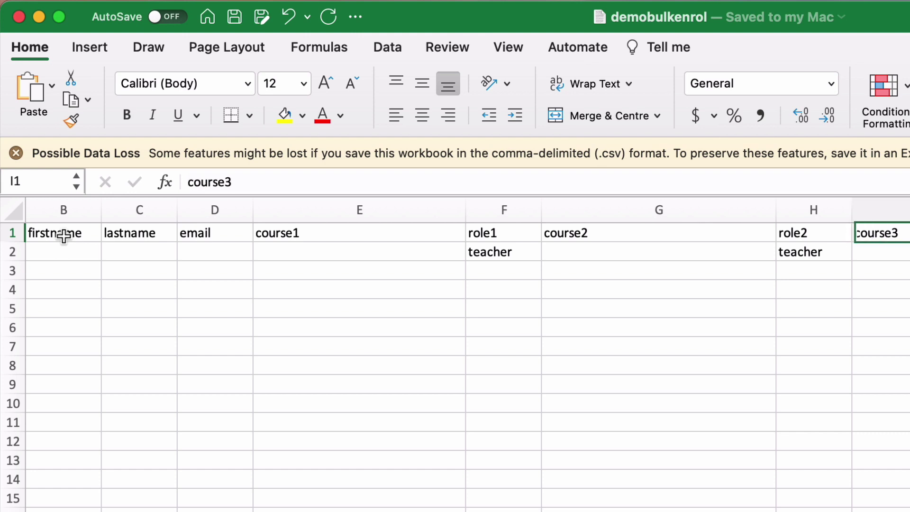
key(Left)
key(Left)
key(Left)
Overwrite role1's teacher value in F2 with student.
key(Down)
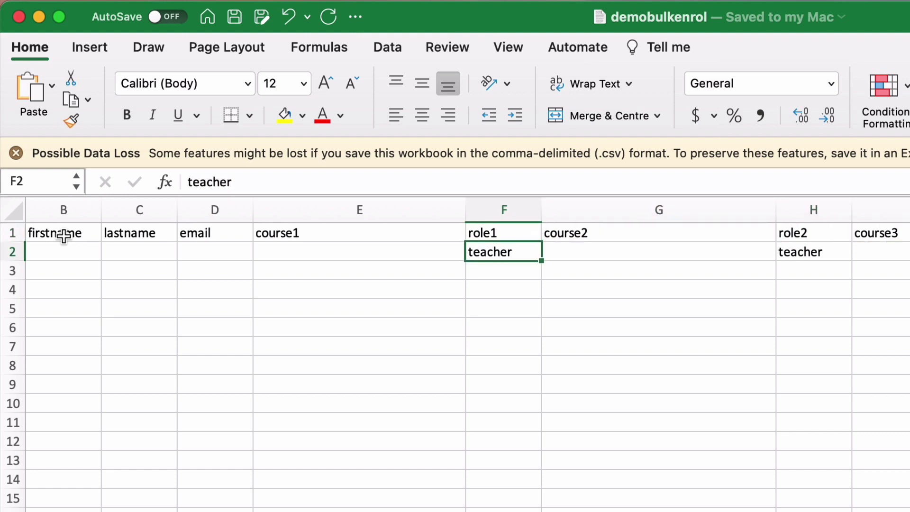
key(Right)
key(Right)
key(Right)
key(Left)
key(Right)
key(Left)
key(Left)
key(Left)
key(Left)
key(Right)
text(student)
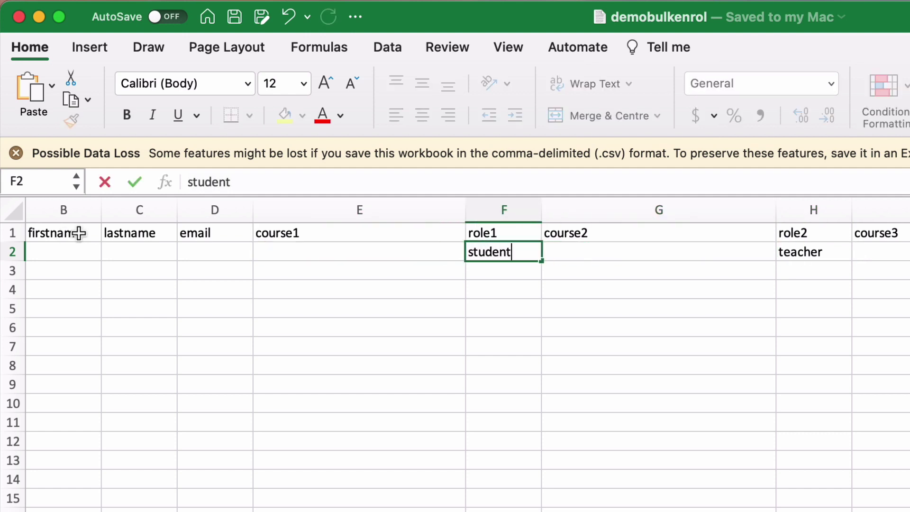
Copy student from F2 into the role2 and role3 cells H2 and J2.
click(582, 253)
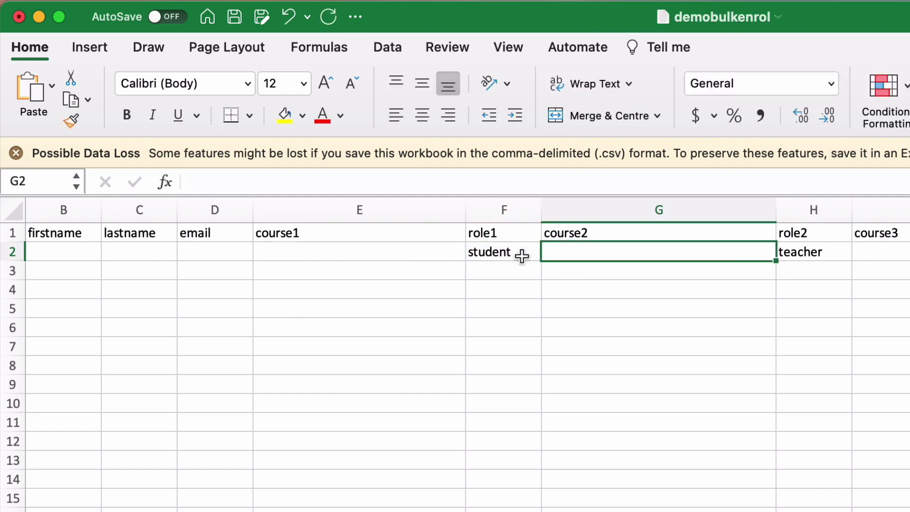
click(509, 253)
key(cmd+c)
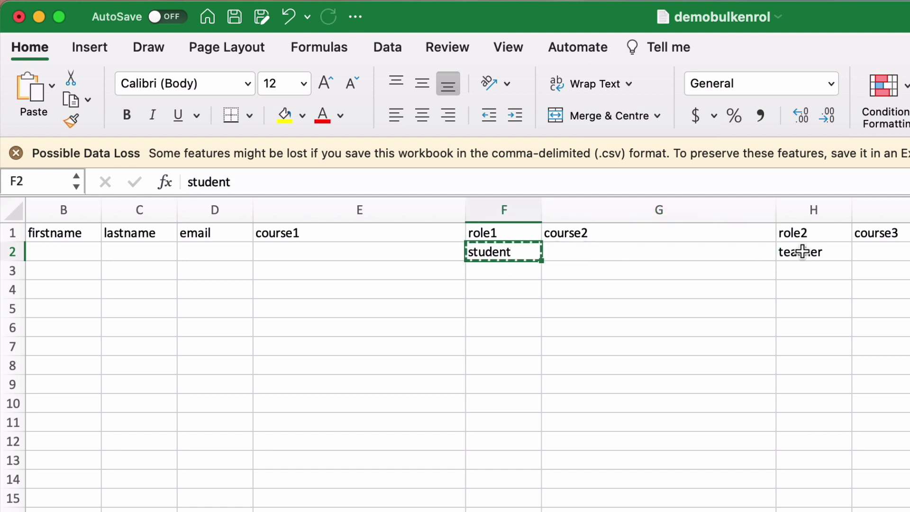
click(805, 252)
key(cmd+v)
key(Tab)
key(Tab)
scroll(379, 266, left, 2)
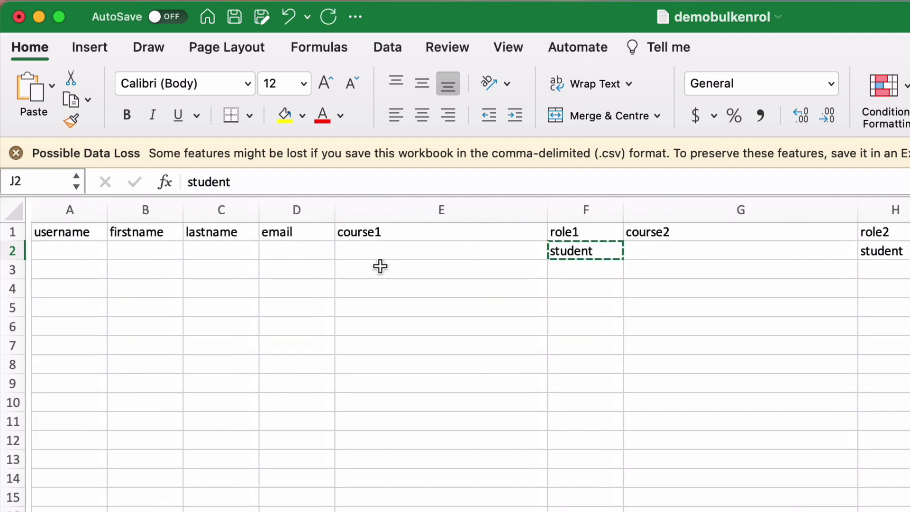
click(549, 256)
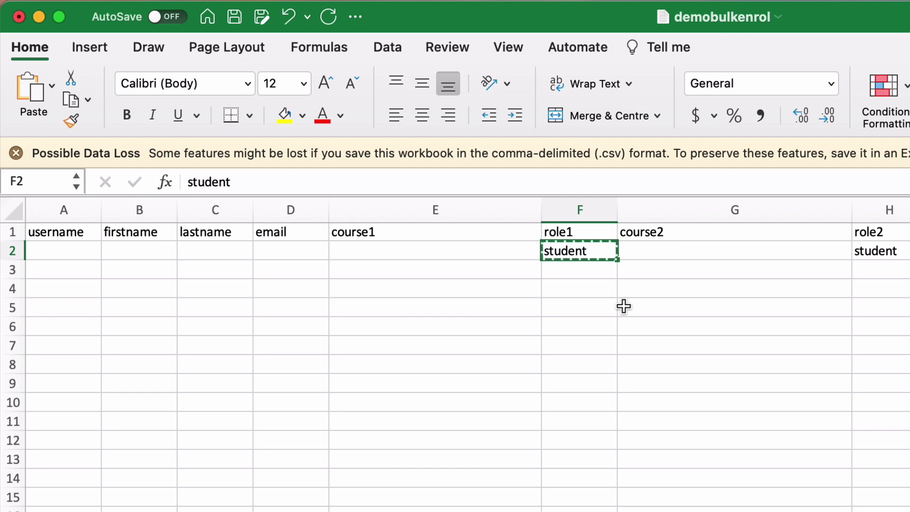
click(490, 251)
click(52, 250)
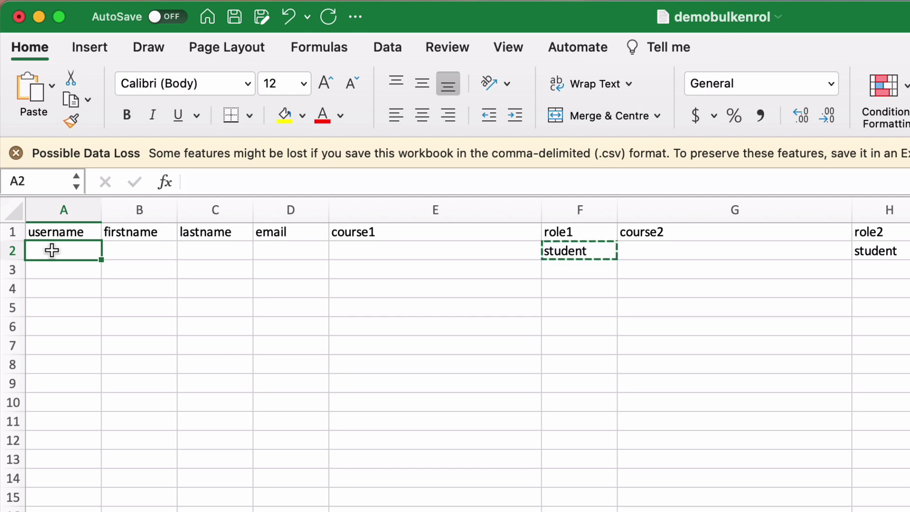
Enter the new student's username, first name and last name in A2 to C2.
text(student)
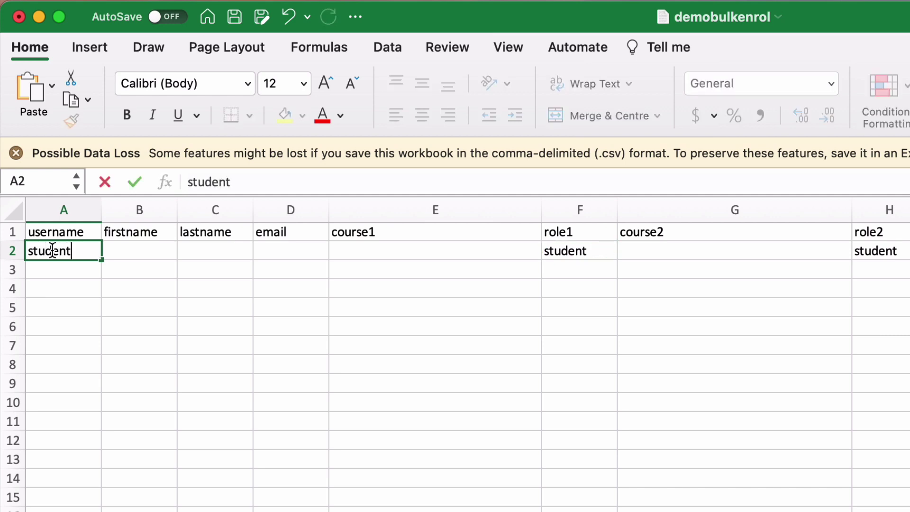
text(5)
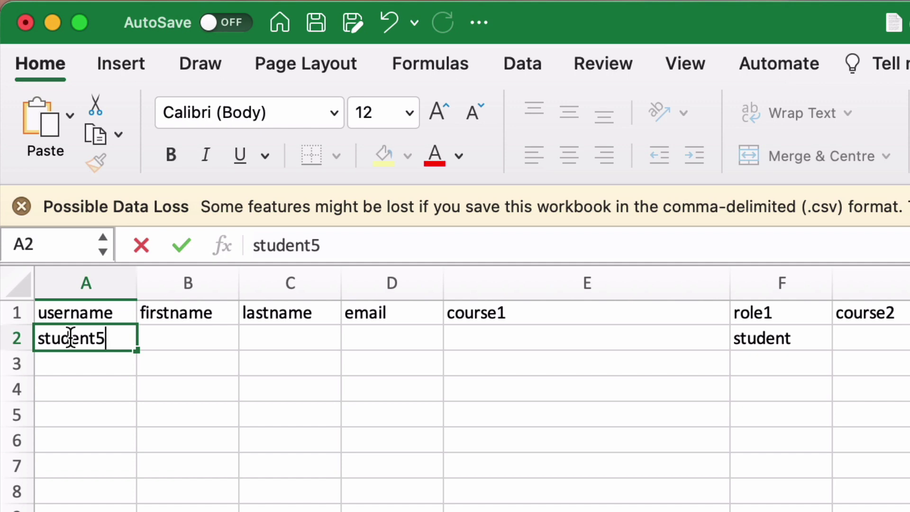
key(Tab)
text(Stu)
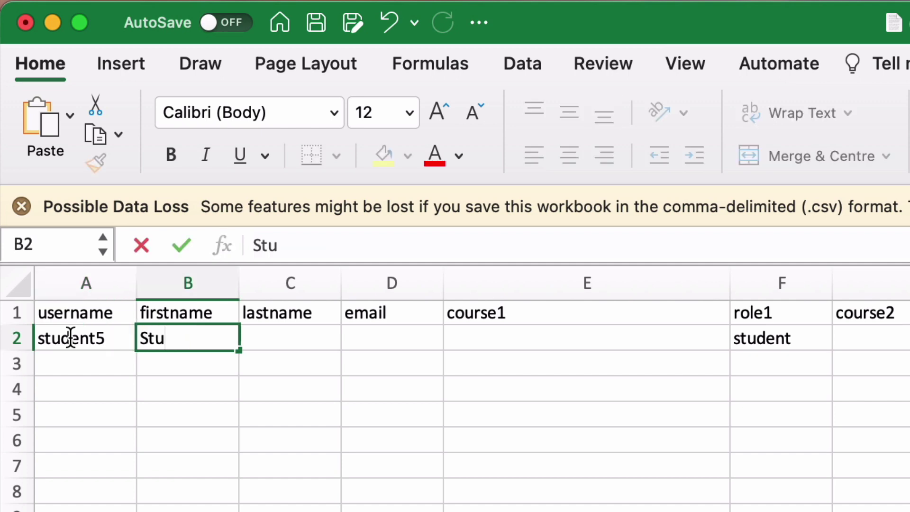
key(Tab)
text(Dent)
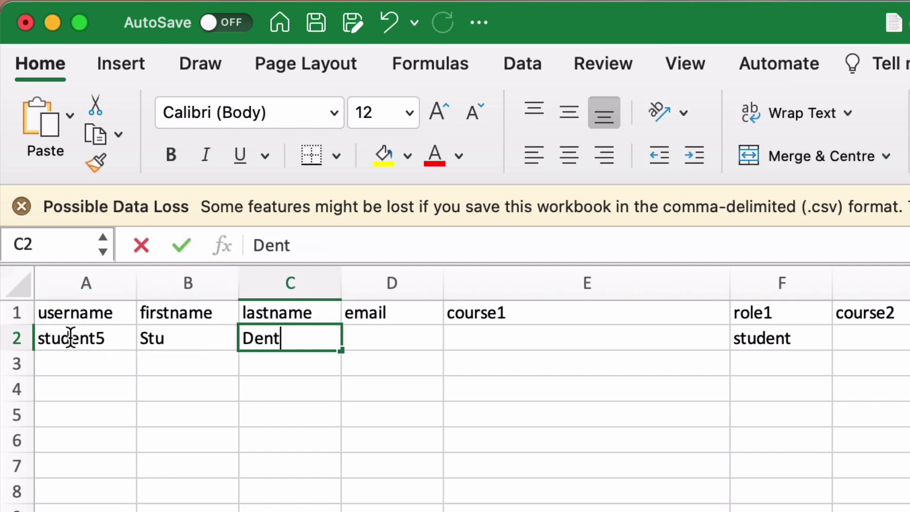
text( 5)
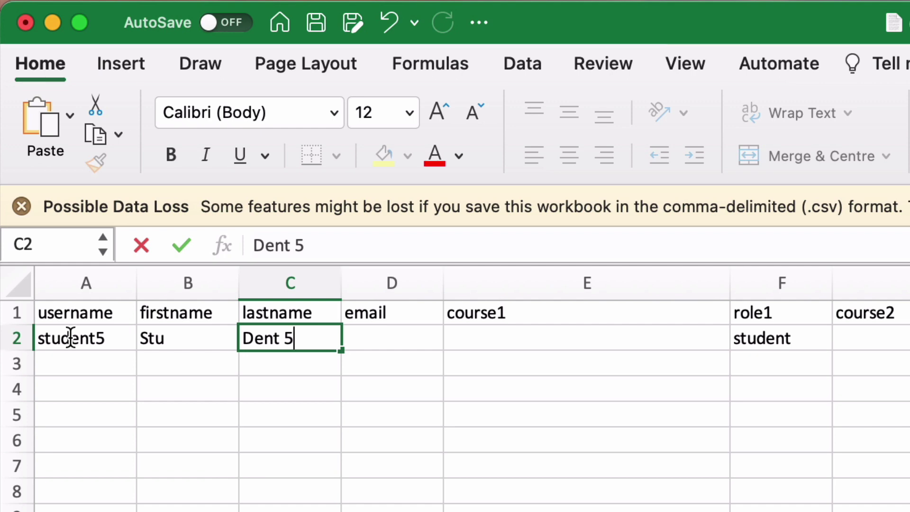
Add the student's e-mail address in D2 and widen column D to fit it.
click(70, 338)
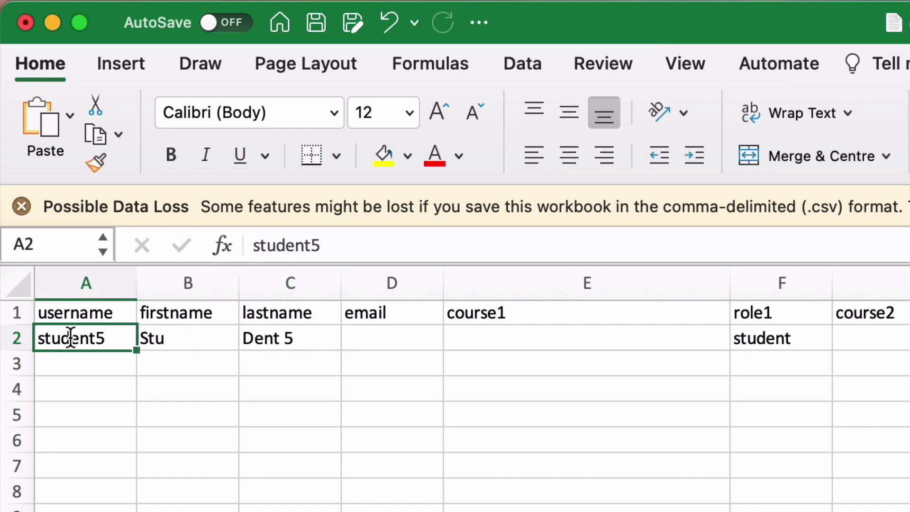
key(Tab)
key(Tab)
key(Tab)
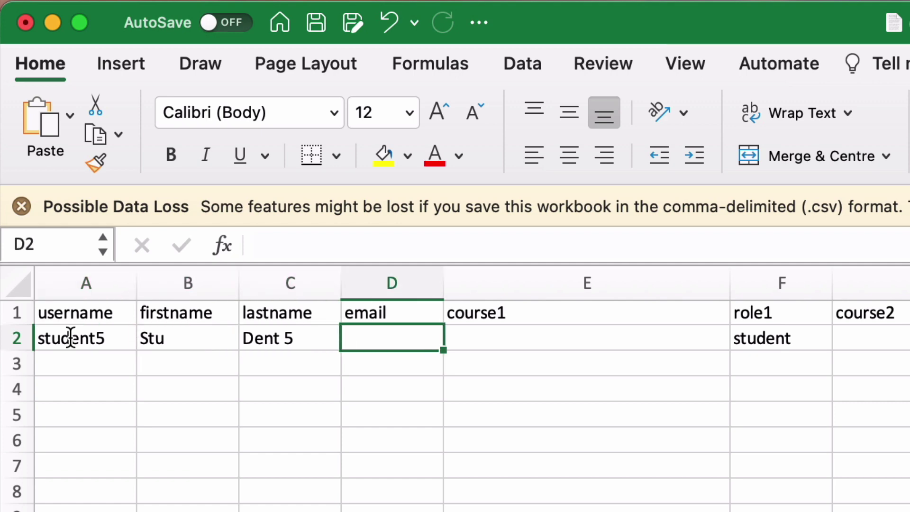
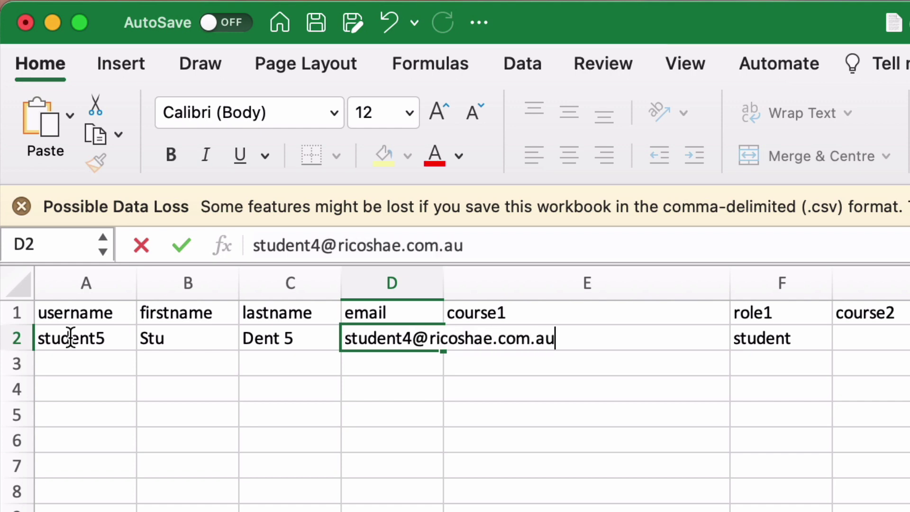
key(Return)
drag(444, 284, 606, 285)
click(705, 338)
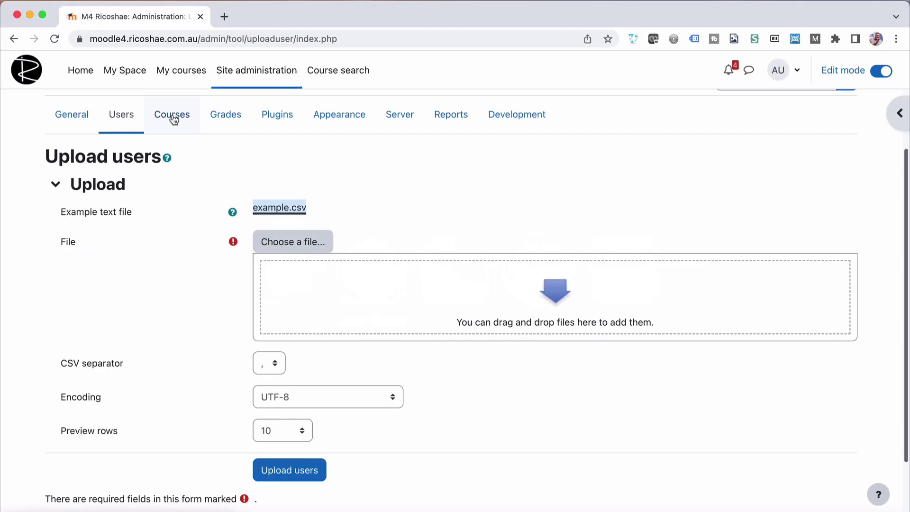
Open Demonstration Self Enrol course's settings in a new tab and copy its short name.
super+click(181, 72)
click(248, 16)
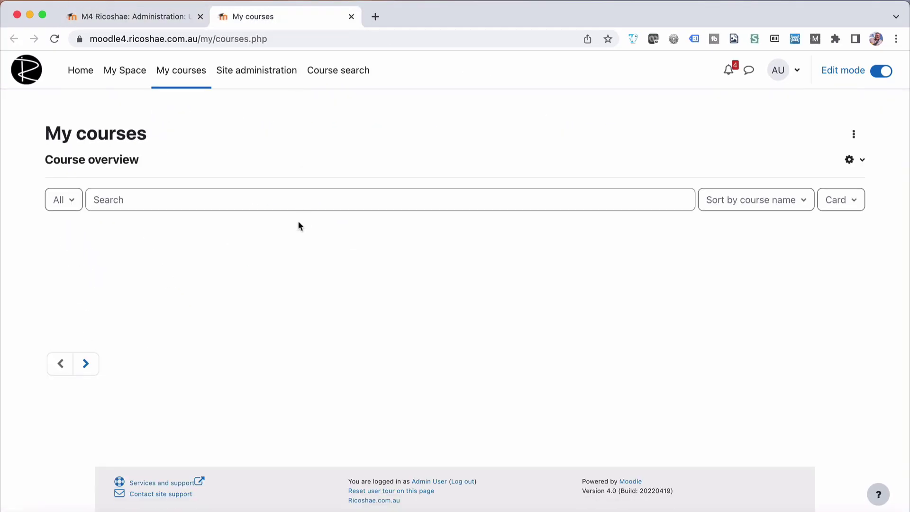
scroll(291, 283, down, 3)
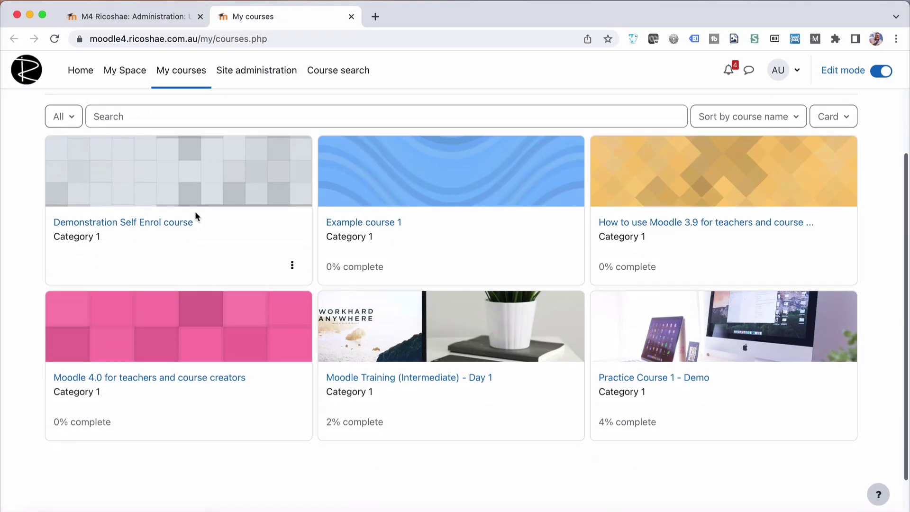
click(143, 225)
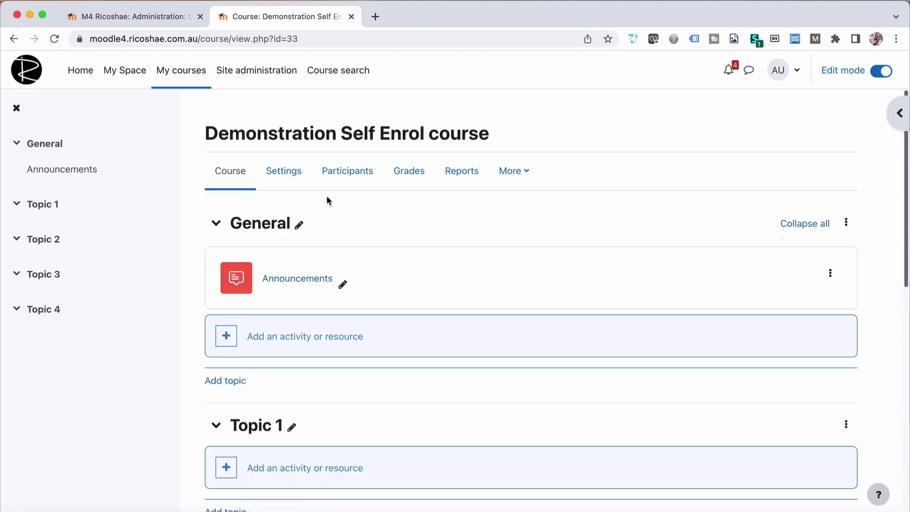
click(290, 173)
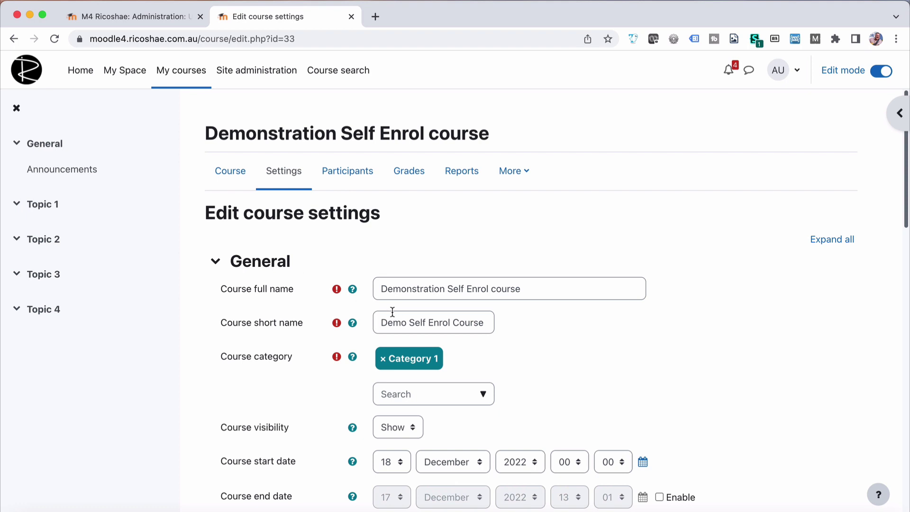
drag(379, 322, 480, 325)
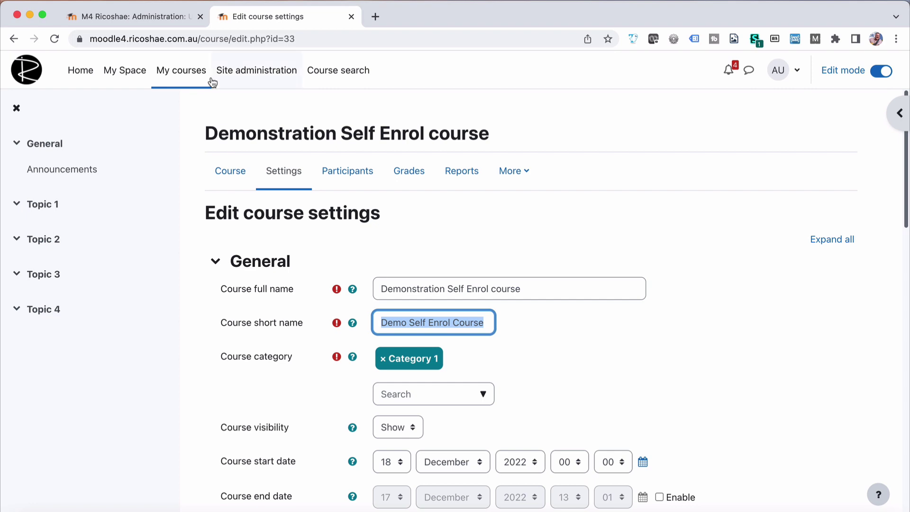
Paste Demo Self Enrol Course into the course1 cell E2 of demobulkenrol.
key(super+Tab)
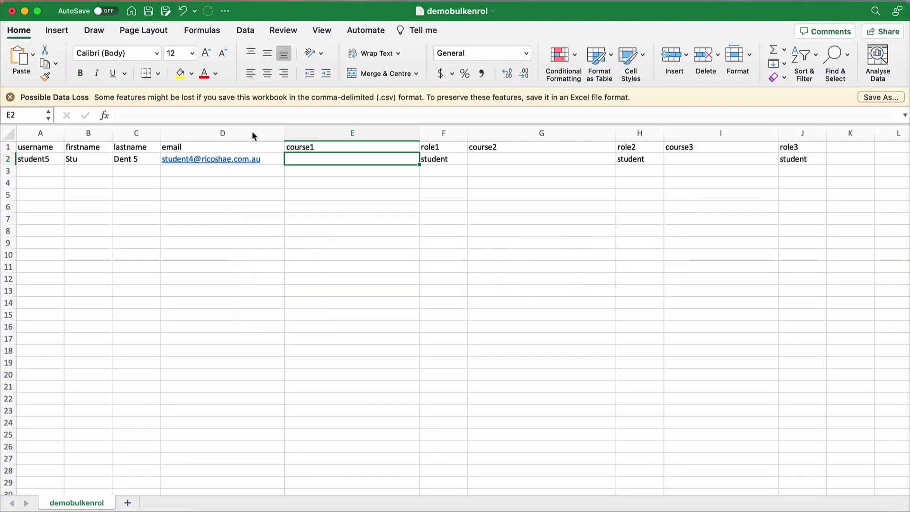
key(super+v)
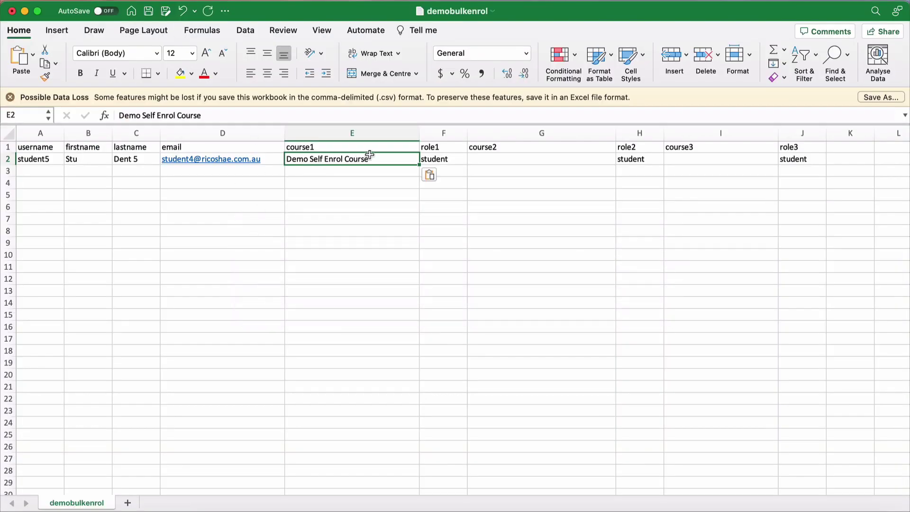
click(506, 162)
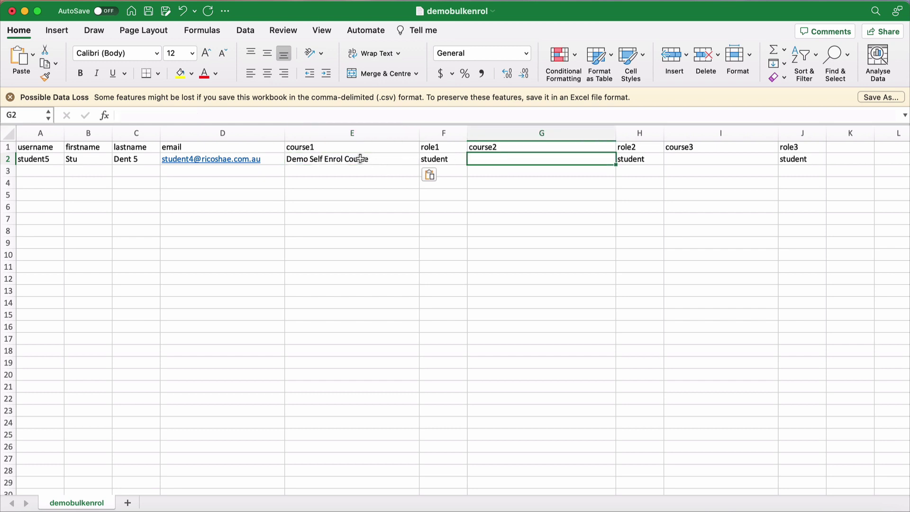
click(443, 159)
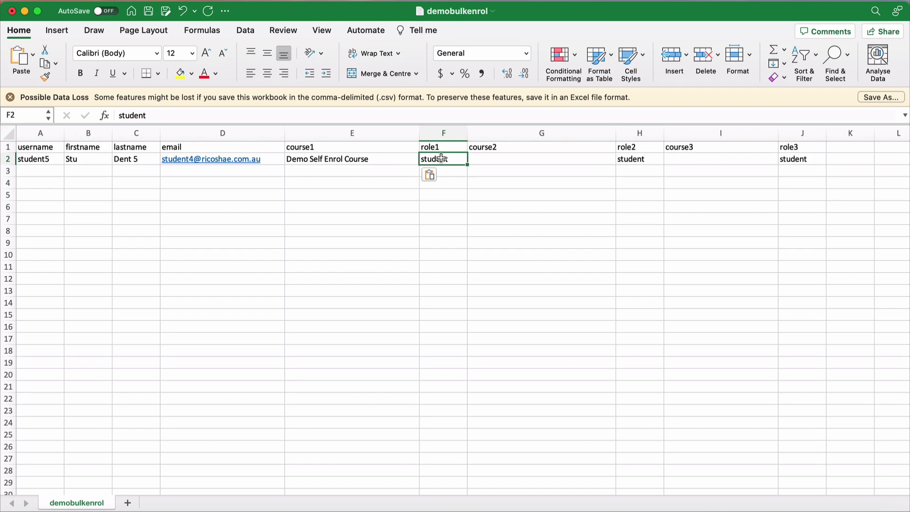
Open Example course 1 and Practice Course 1 - Demo from My courses in new tabs.
click(491, 163)
key(super+Tab)
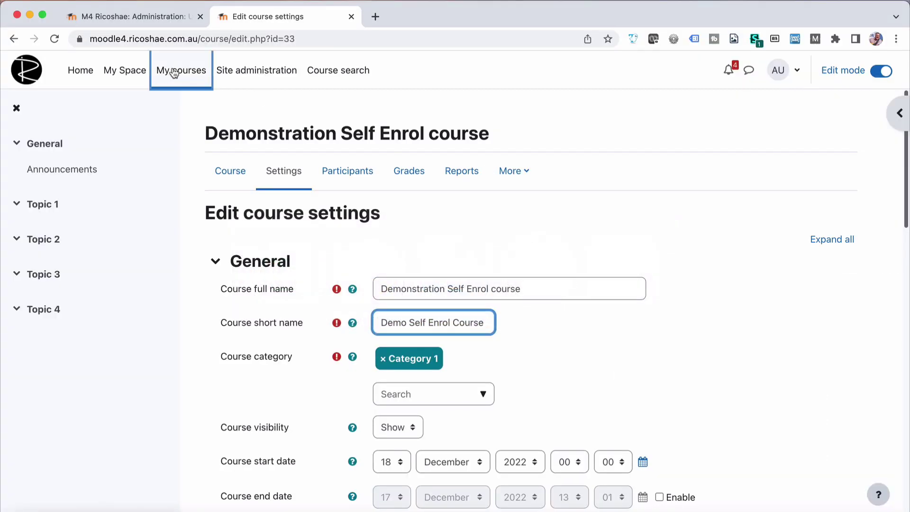
click(174, 72)
scroll(365, 322, down, 2)
scroll(366, 323, down, 3)
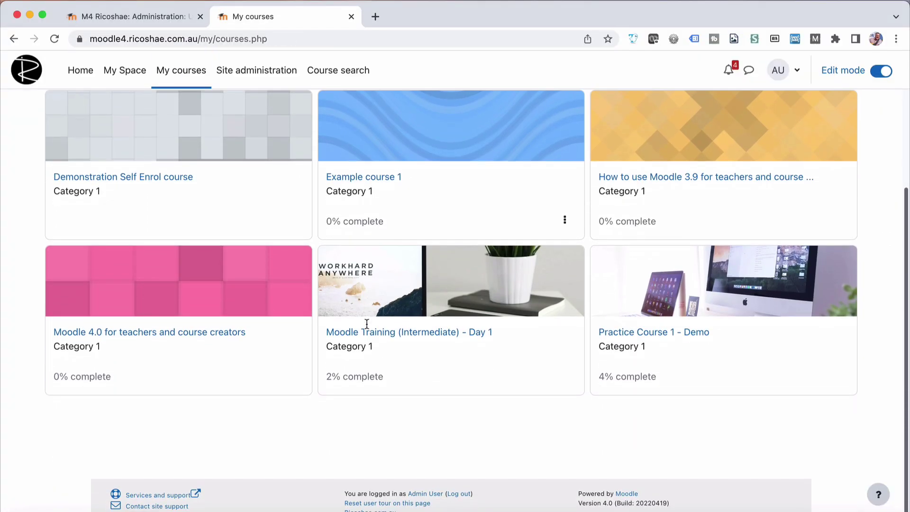
super+click(395, 178)
super+click(665, 332)
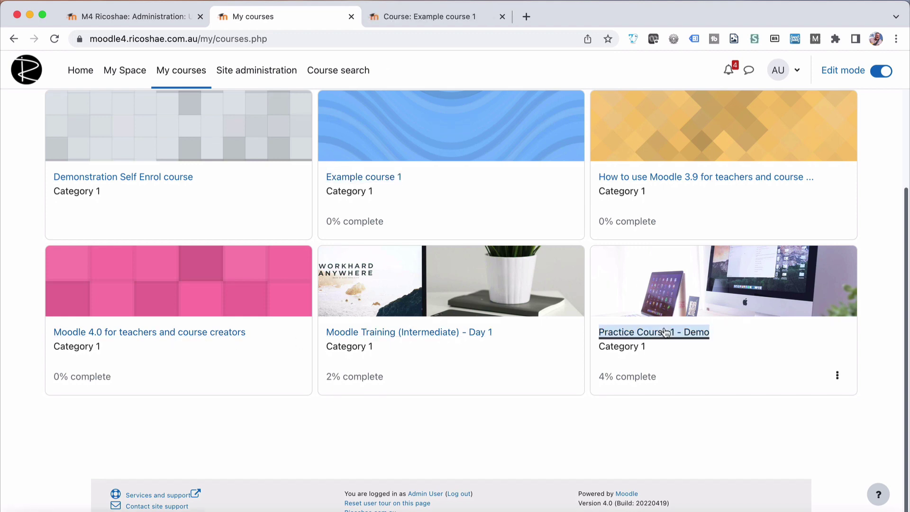
Copy Example course 1's short name Example 1 into the course2 cell.
click(445, 17)
click(287, 171)
triple_click(437, 318)
key(super+c)
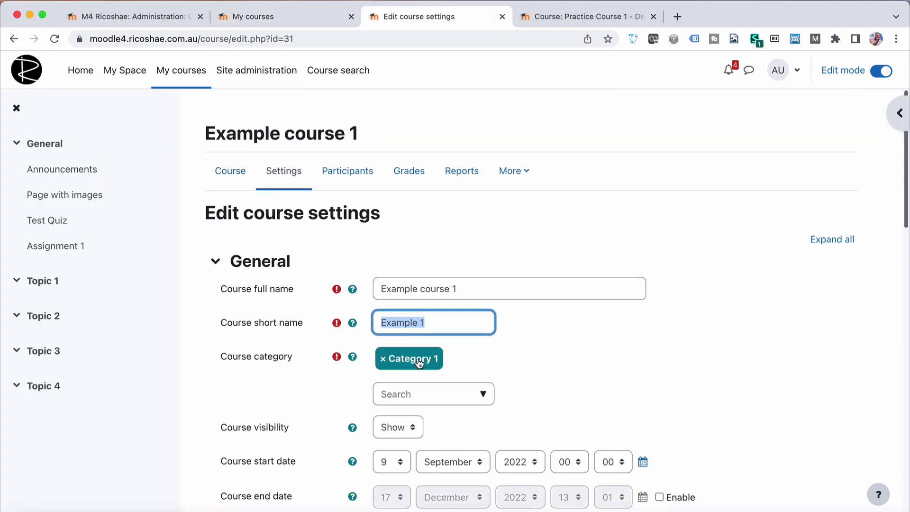
click(119, 19)
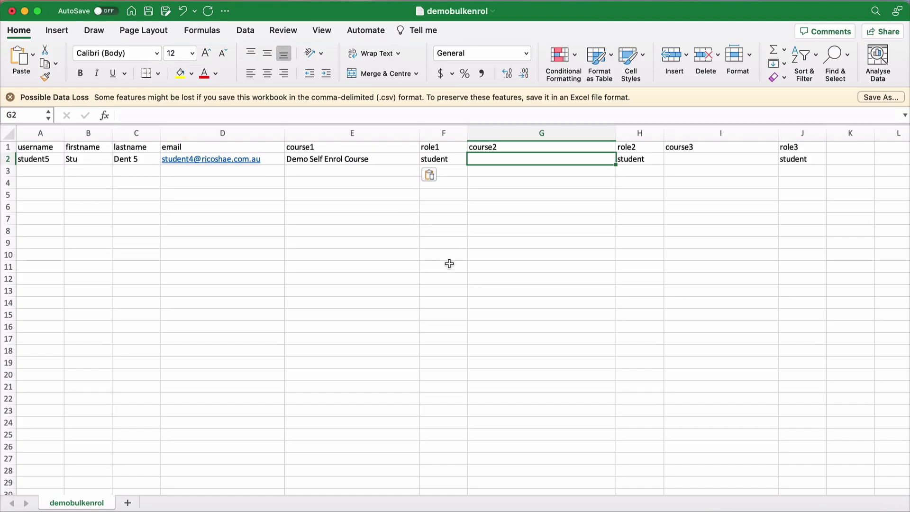
key(super+v)
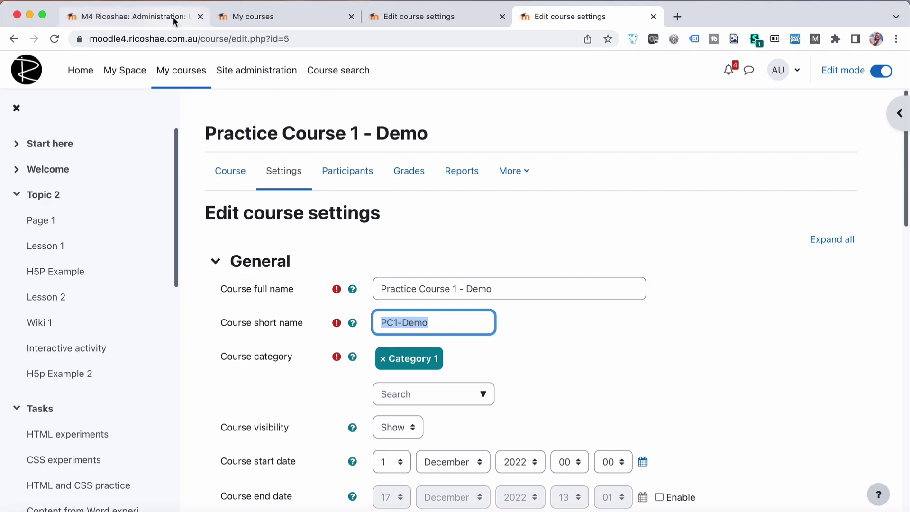
Paste the short name PC1-Demo into the course3 cell I2.
key(super+Tab)
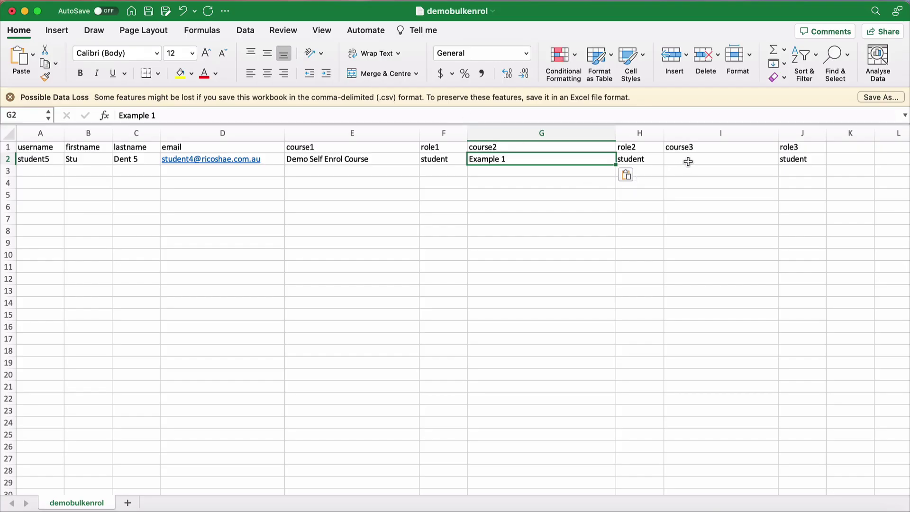
click(688, 161)
text(PC1-Demo)
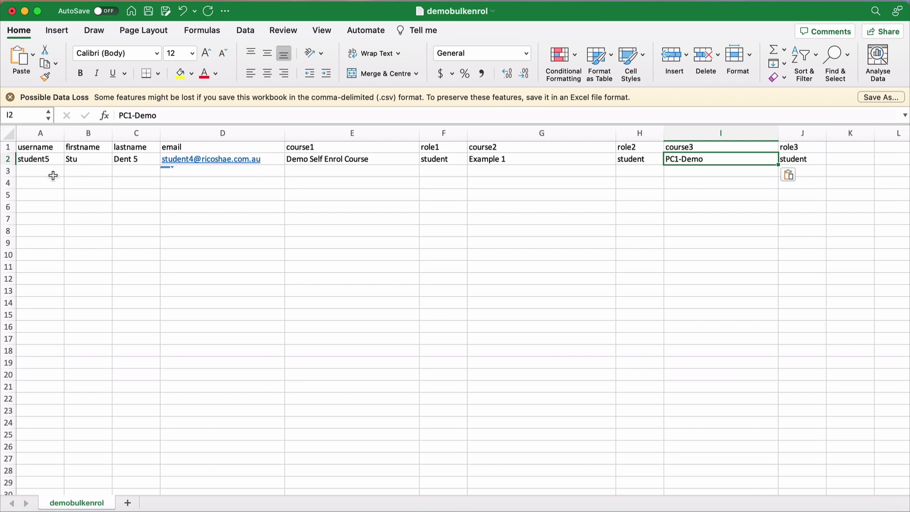
click(50, 174)
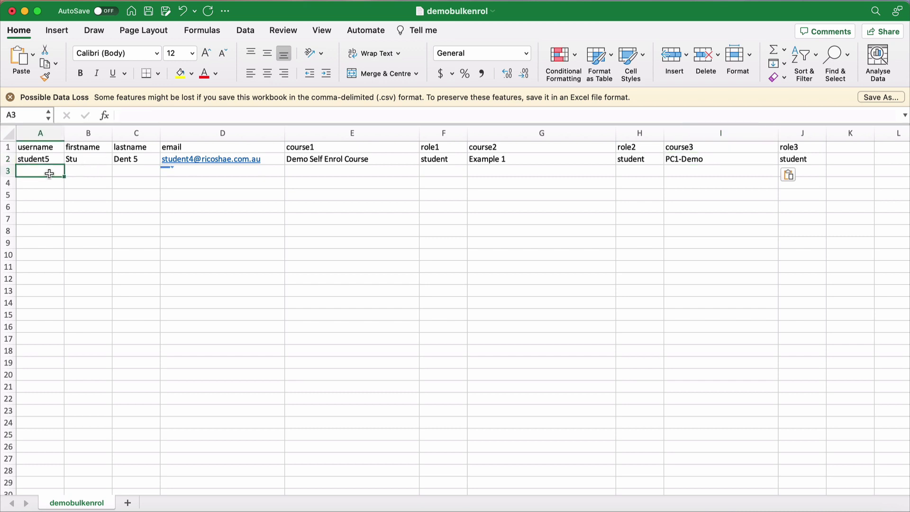
Save demobulkenrol in CSV format, replacing the existing demobulkenrol.csv.
click(71, 1)
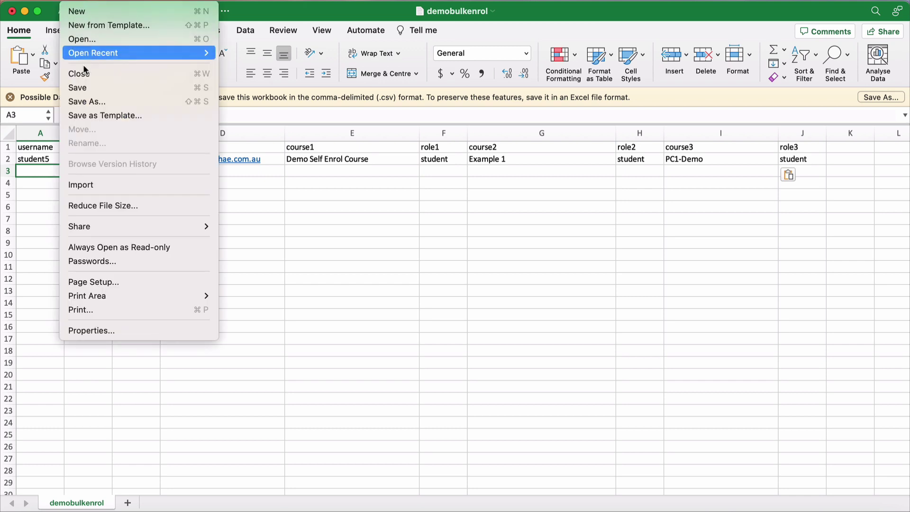
click(82, 86)
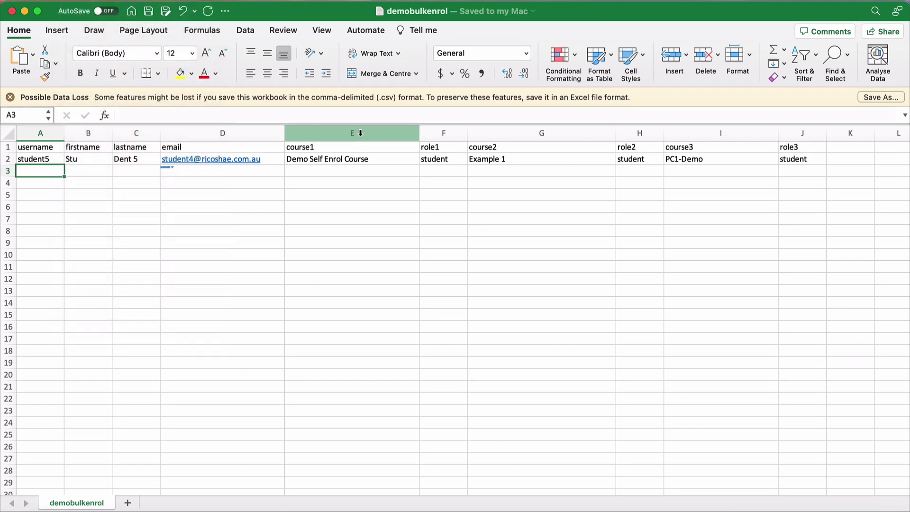
click(72, 1)
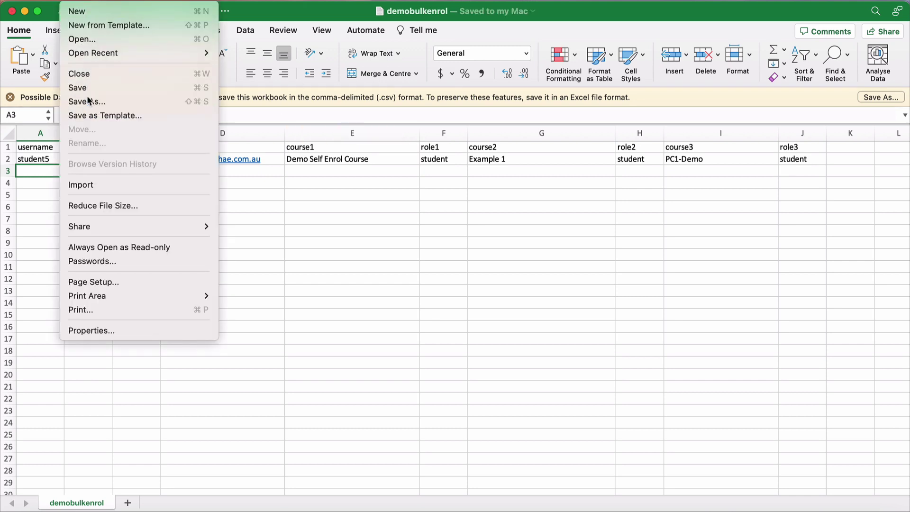
click(428, 221)
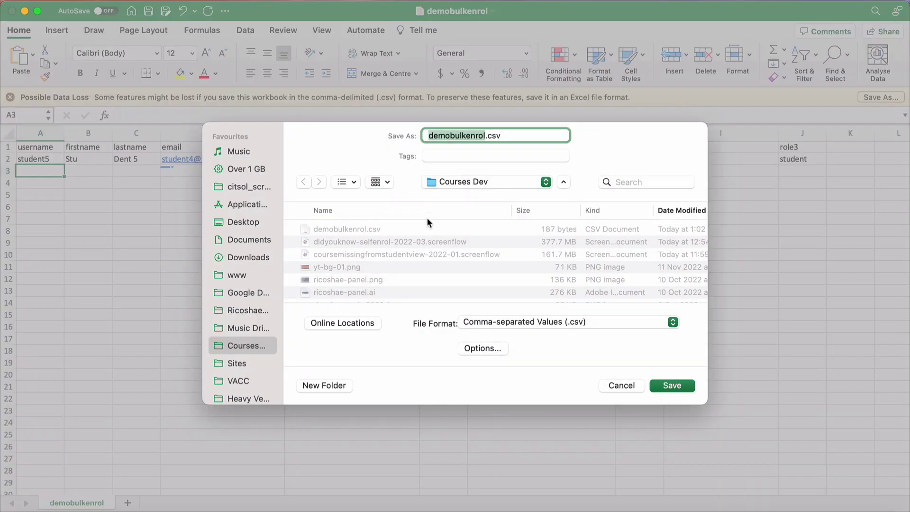
drag(515, 135, 413, 135)
click(665, 385)
click(493, 327)
click(186, 175)
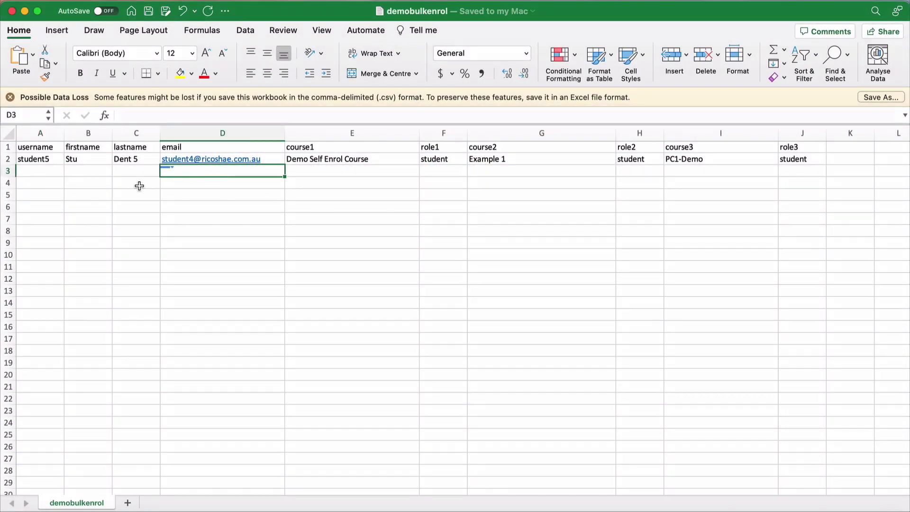
click(41, 170)
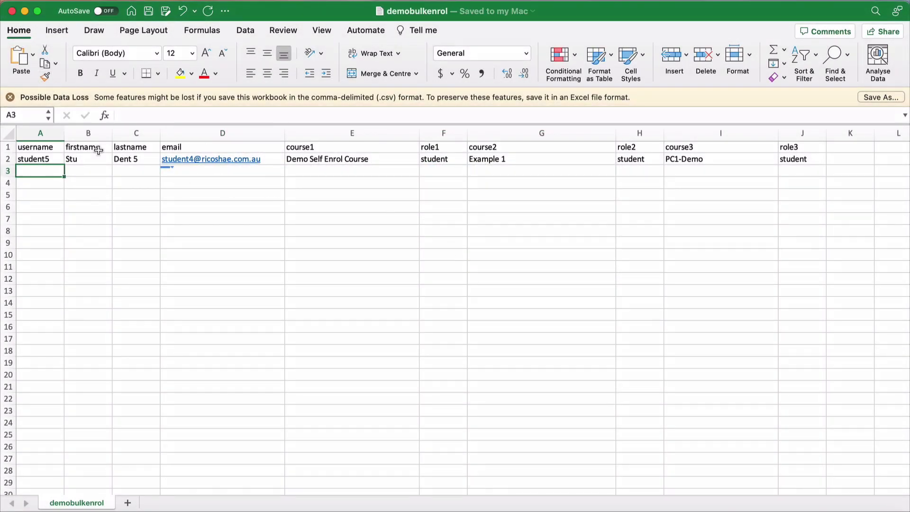
Upload demobulkenrol.csv on Moodle's Upload users page to preview the three-course student enrolment.
key(super+Tab)
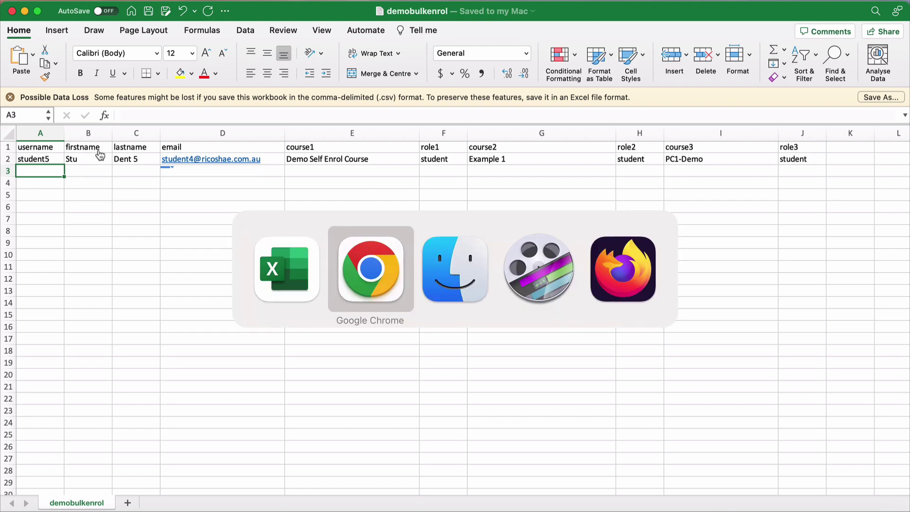
click(153, 14)
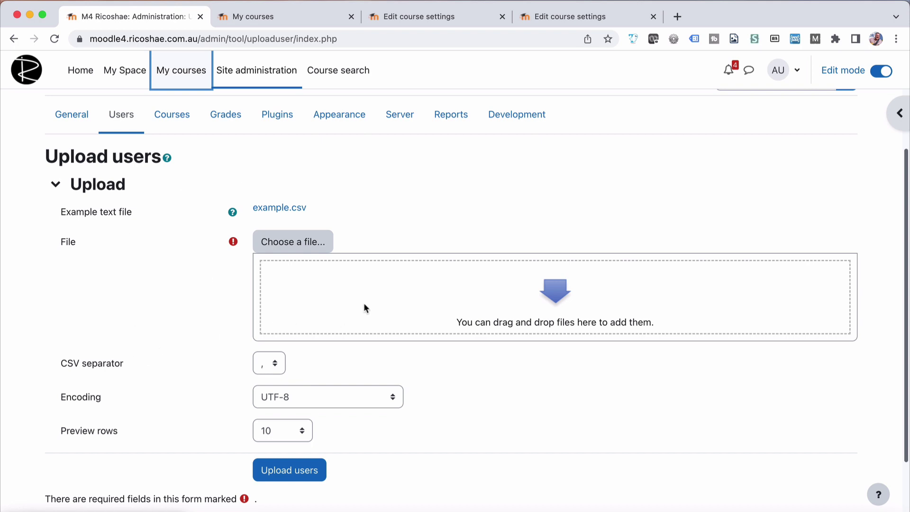
drag(28, 505, 452, 299)
scroll(268, 312, down, 3)
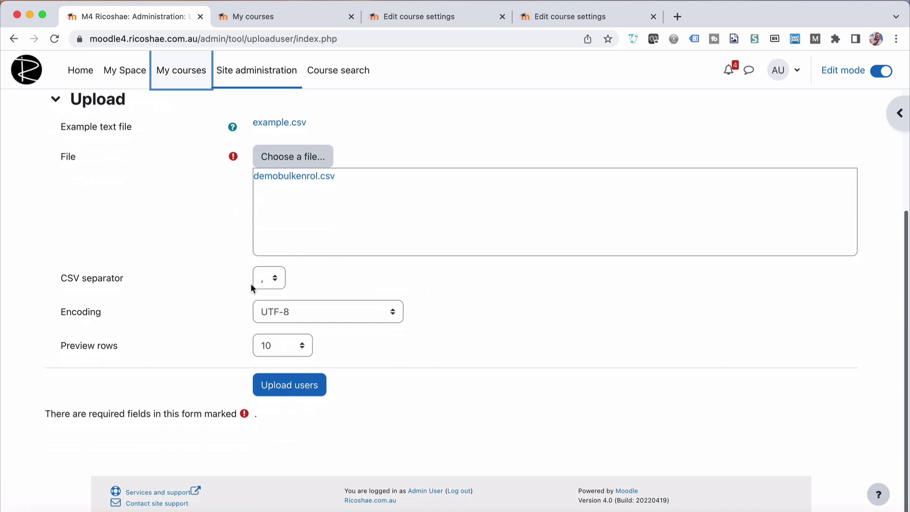
click(290, 386)
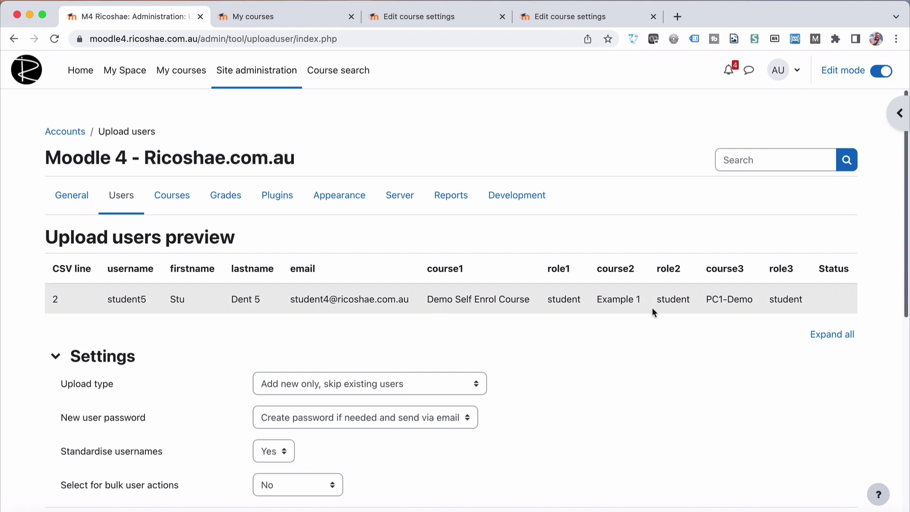
Set Upload type to 'Add new and update existing users'.
scroll(625, 364, down, 3)
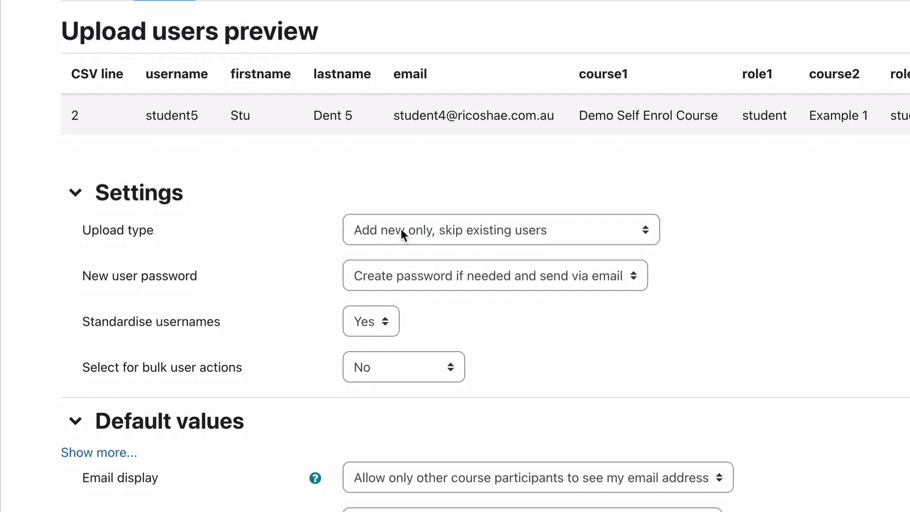
click(124, 230)
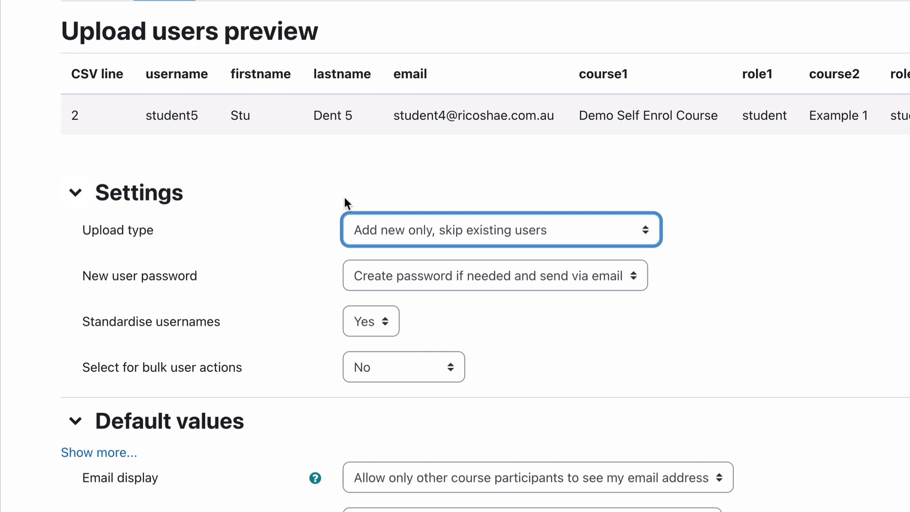
click(394, 237)
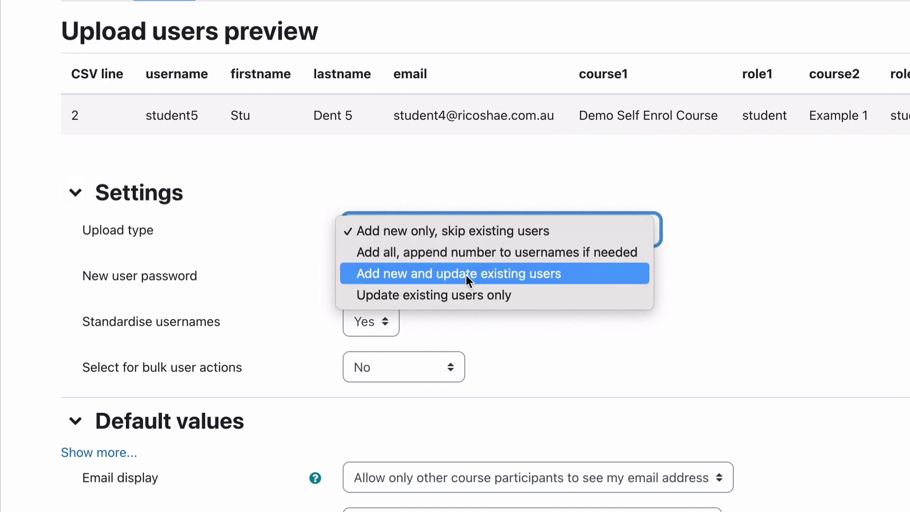
click(464, 275)
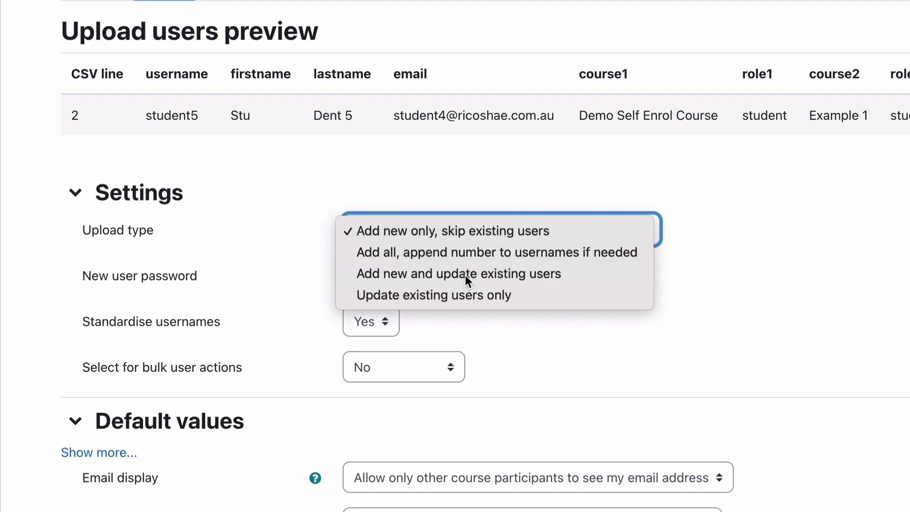
Keep new user passwords created and sent via email, and keep No changes for existing user details.
double_click(180, 114)
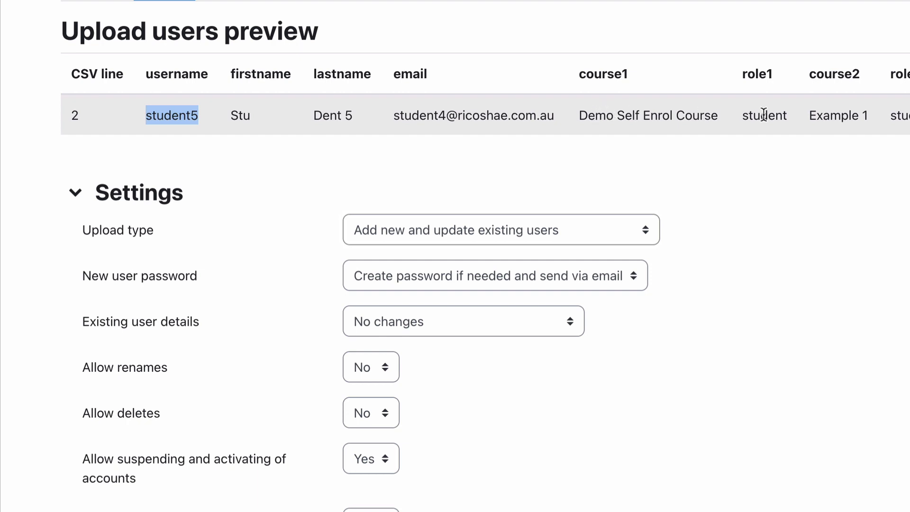
click(553, 176)
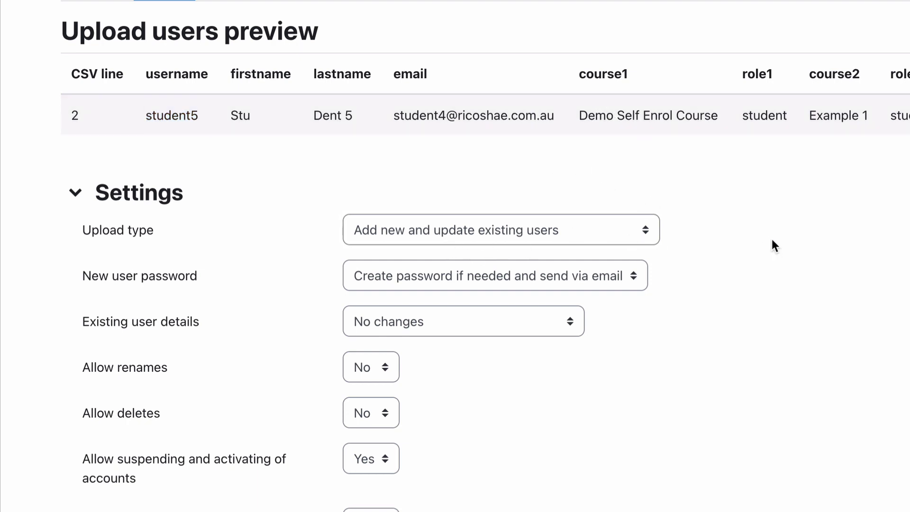
scroll(774, 245, down, 2)
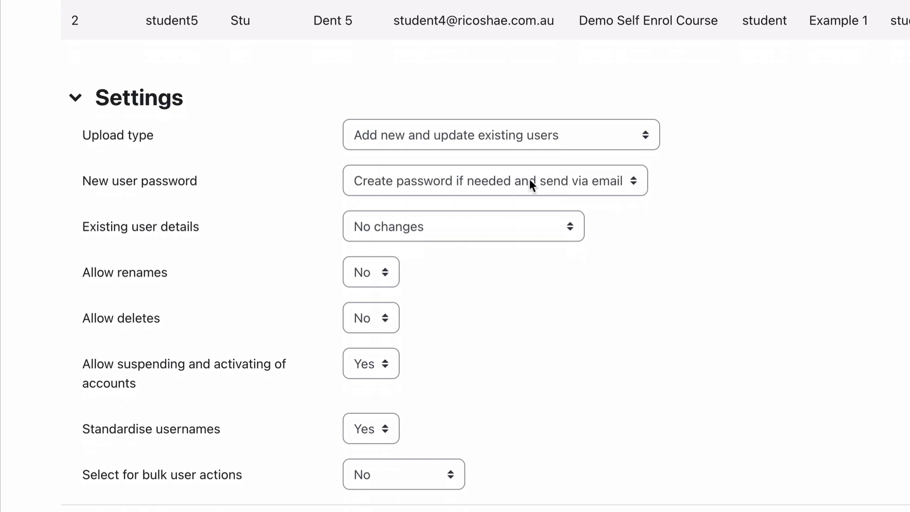
click(502, 185)
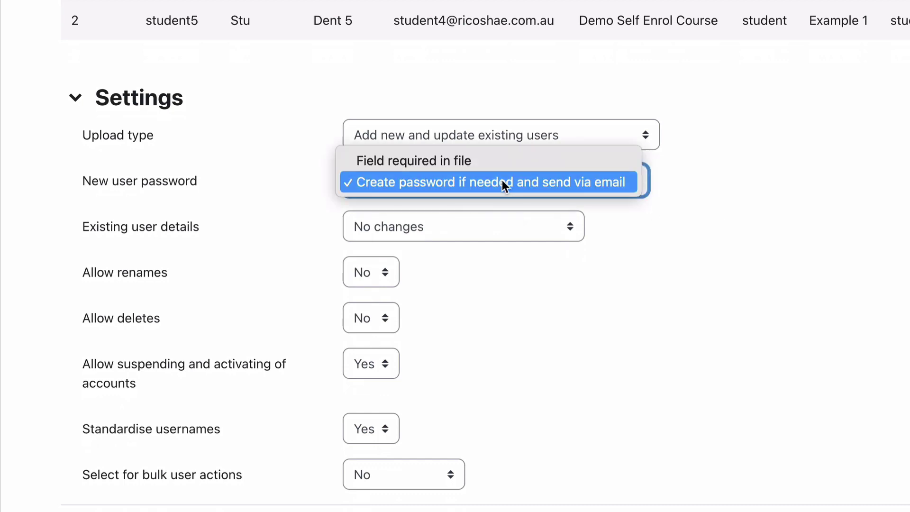
click(502, 183)
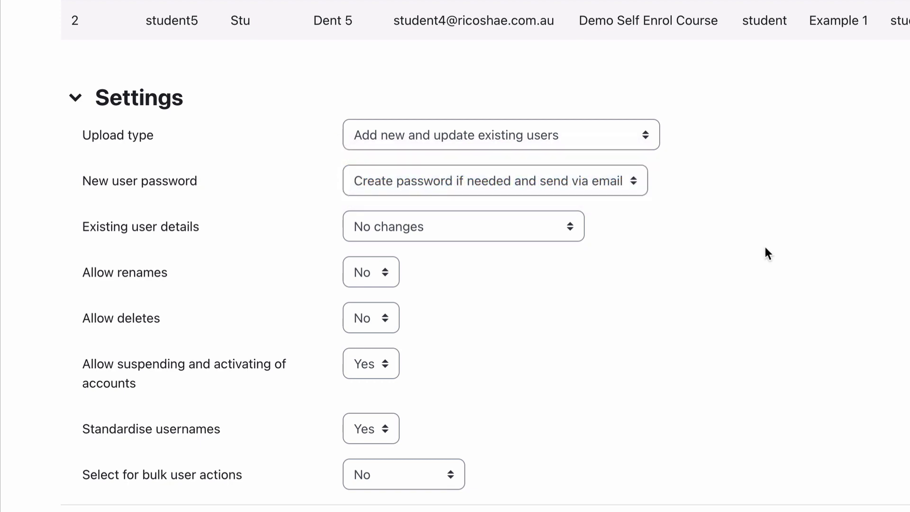
click(488, 231)
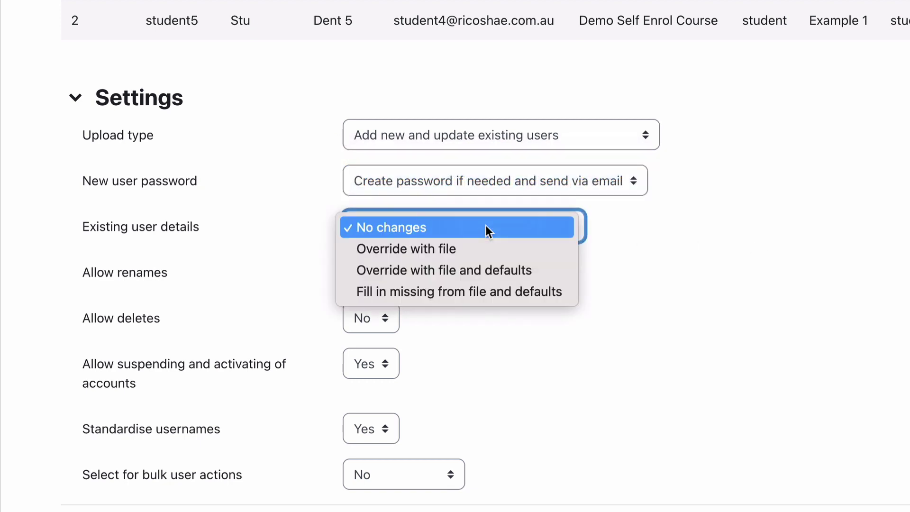
click(219, 226)
click(376, 222)
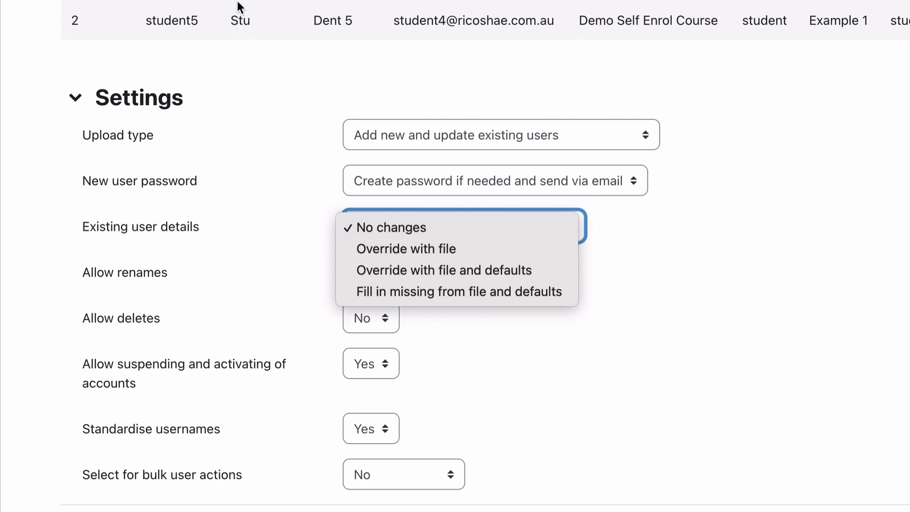
click(254, 94)
Submit the CSV with Upload users to create and enrol the new user.
click(593, 296)
scroll(593, 296, down, 5)
scroll(593, 296, down, 6)
click(416, 417)
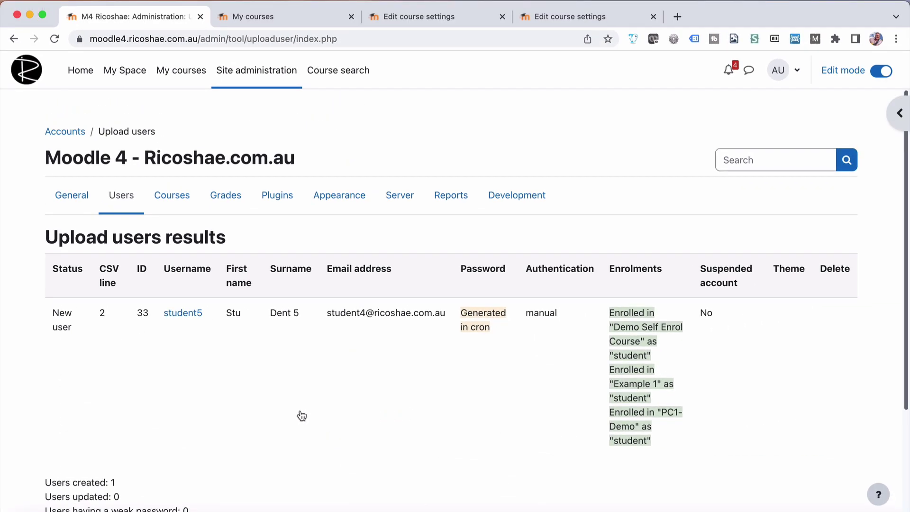
Check the new user's results row: e-mail address and three course enrolments.
scroll(301, 416, down, 5)
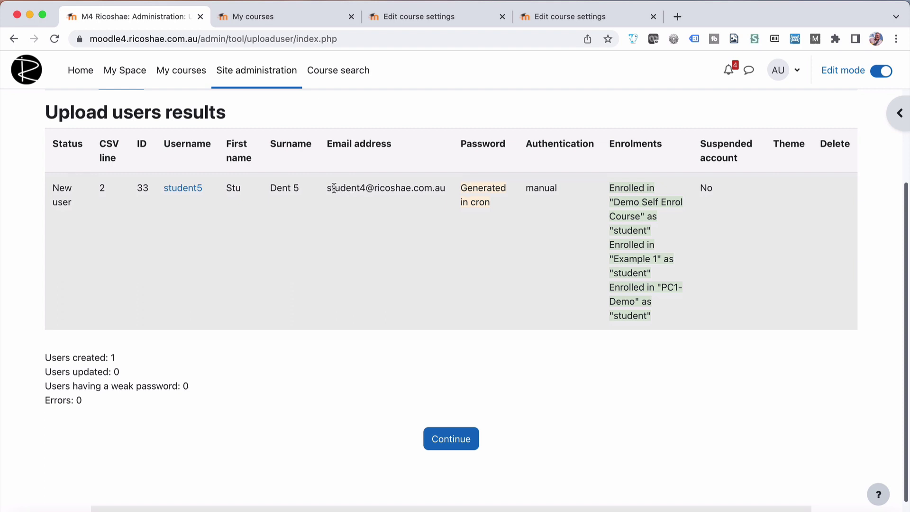
drag(327, 188, 365, 186)
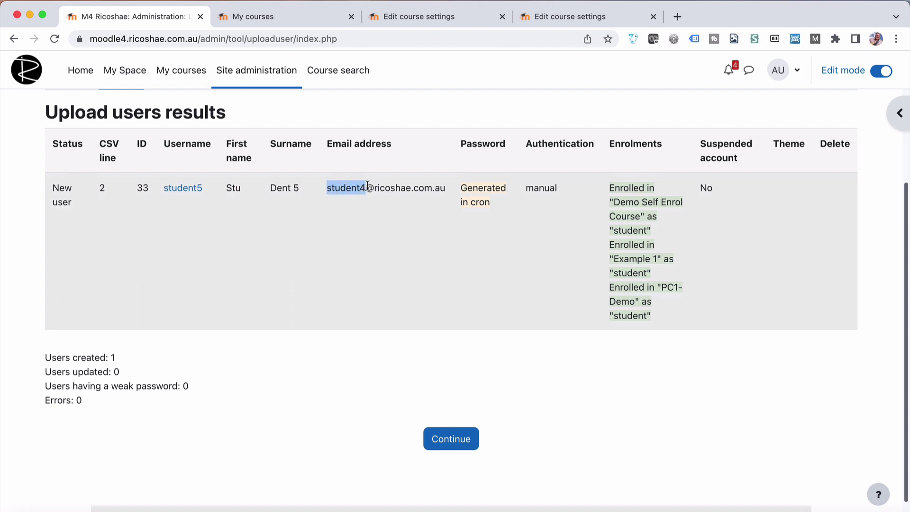
double_click(378, 187)
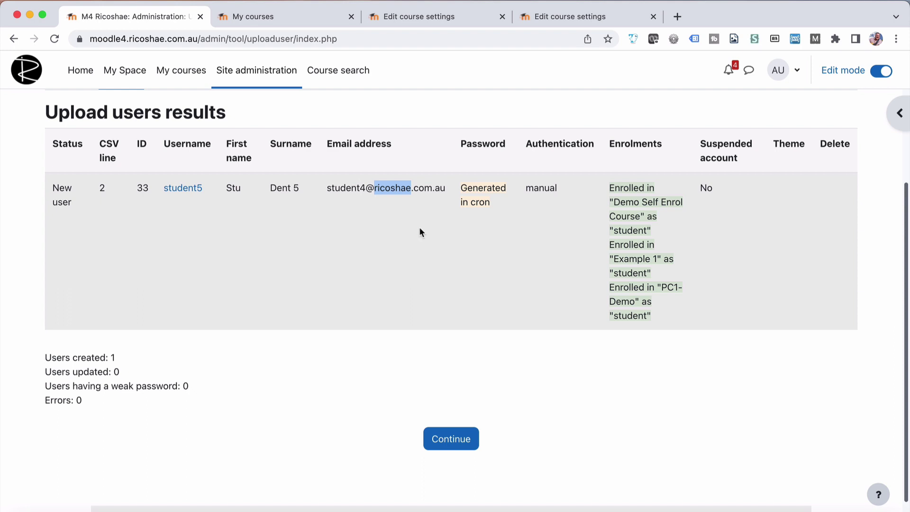
click(398, 184)
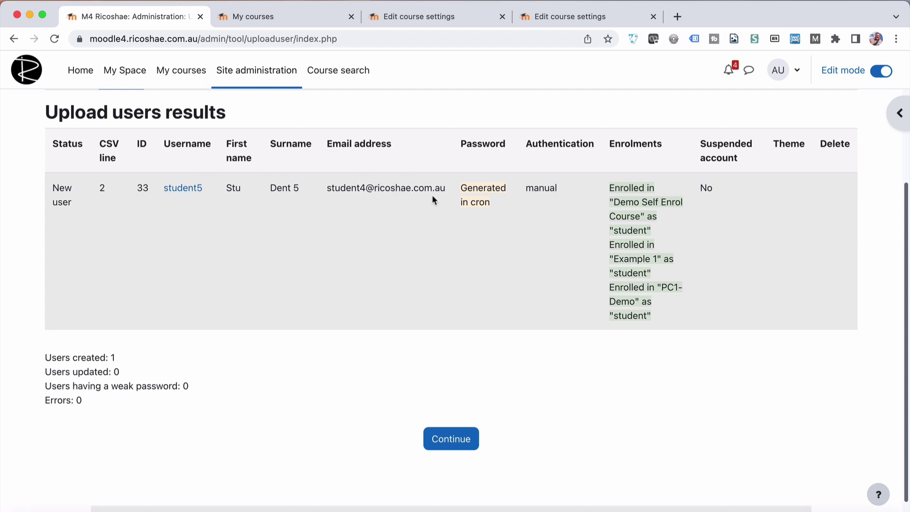
drag(327, 188, 419, 199)
click(419, 188)
drag(609, 185, 651, 316)
click(650, 365)
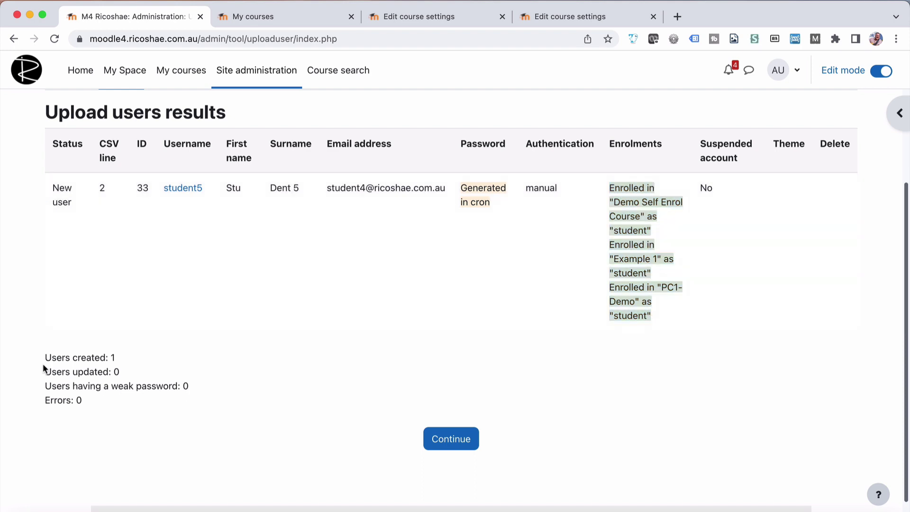
Confirm totals show Users created: 1 and Errors: 0, then return to the demobulkenrol workbook.
drag(46, 357, 127, 360)
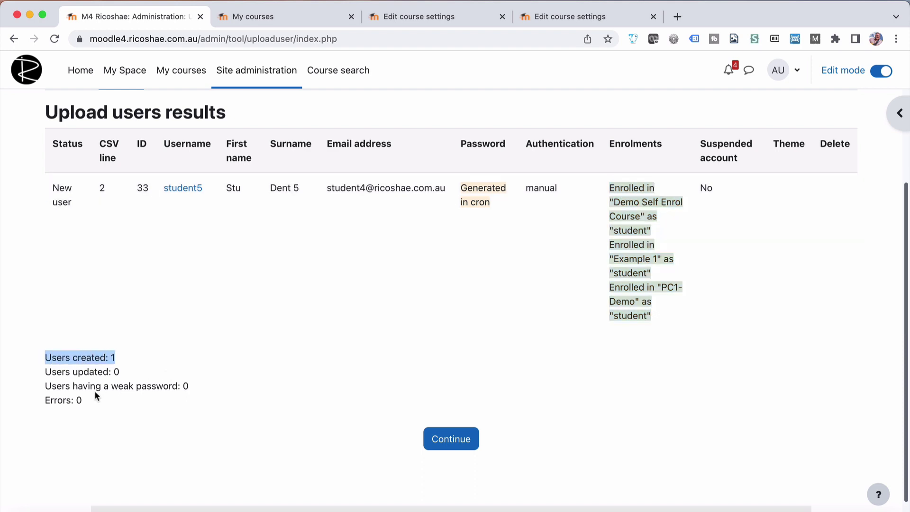
drag(44, 370, 41, 400)
click(135, 407)
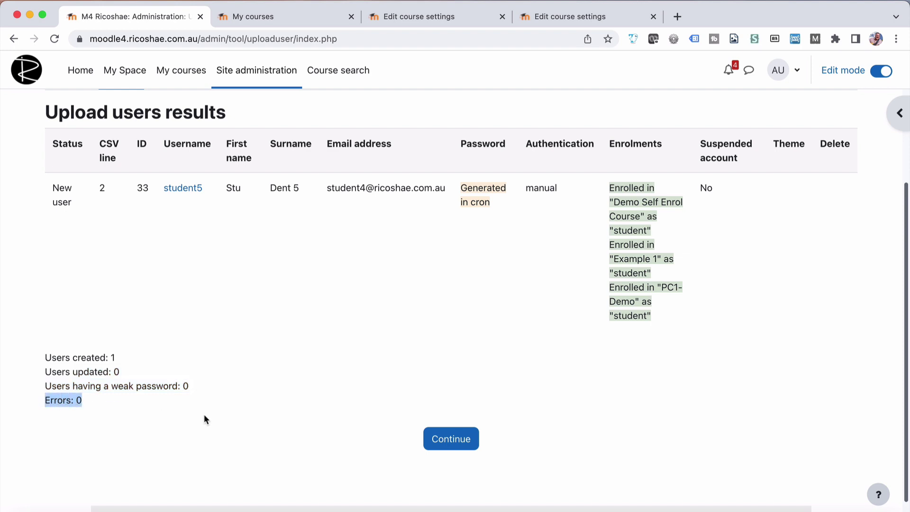
click(251, 412)
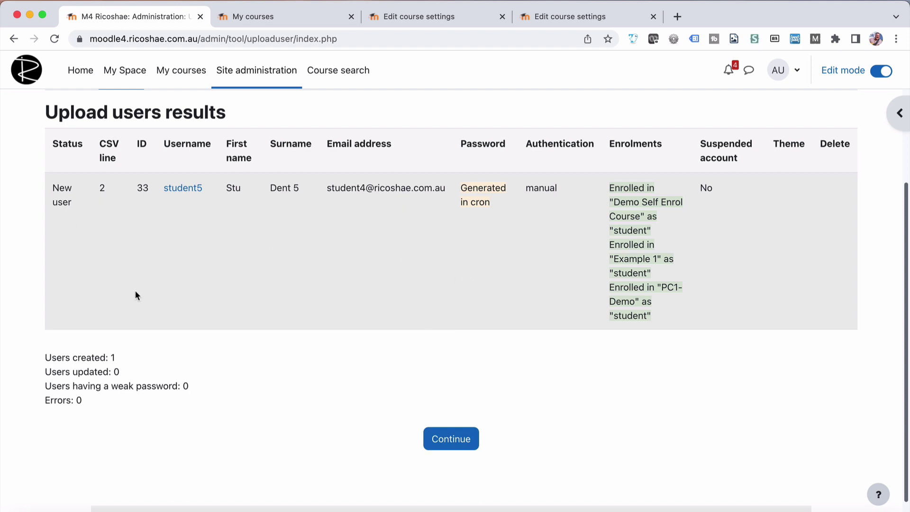
key(super+Tab)
key(super+Tab)
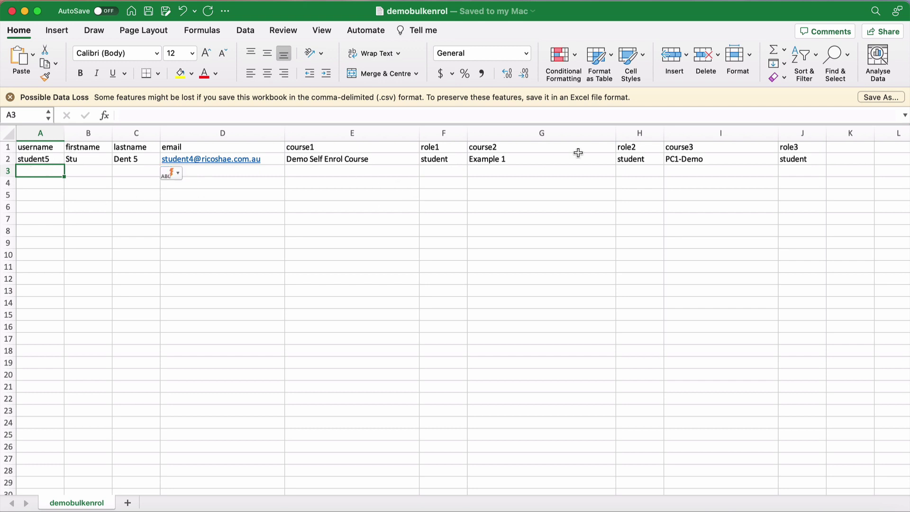
Demonstrate filling E2, G2 and I2 down to row 5 for more enrolments.
click(402, 162)
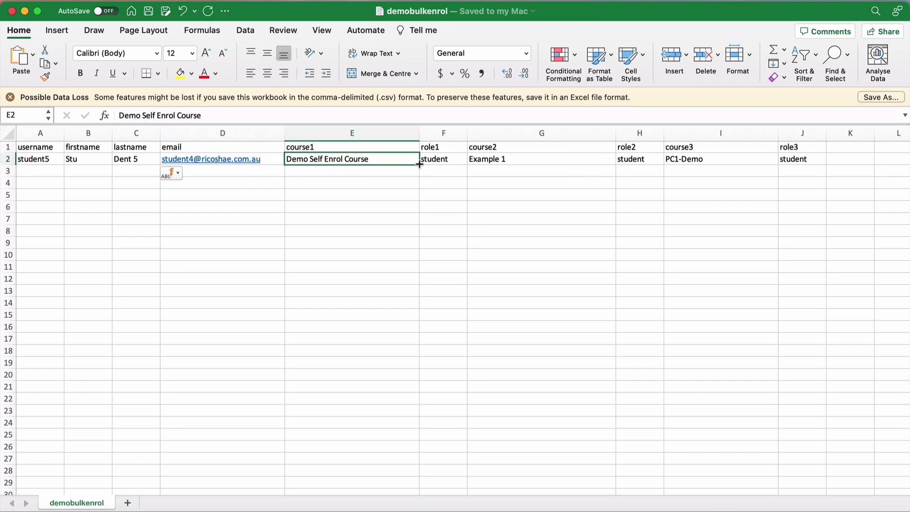
drag(420, 163, 419, 202)
click(562, 160)
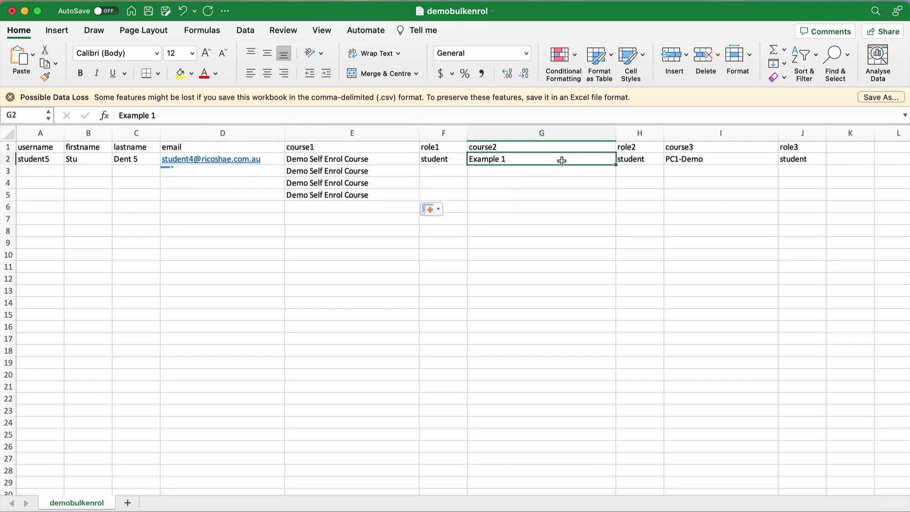
drag(616, 165, 614, 200)
click(735, 159)
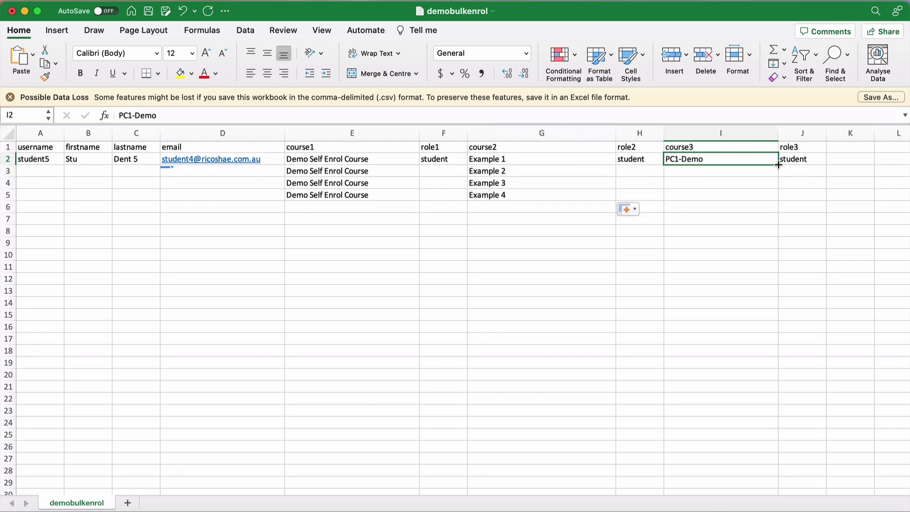
drag(778, 166, 778, 200)
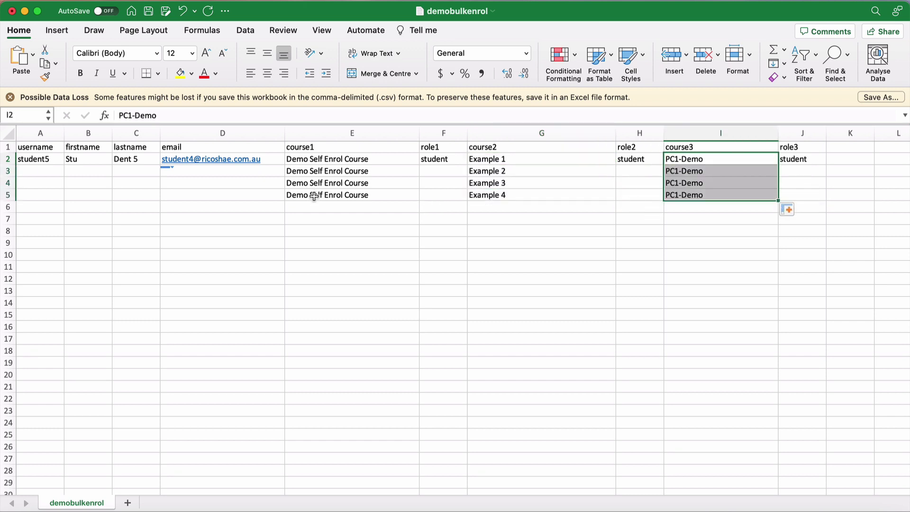
Undo the fill-downs and continue to a fresh Upload users form in Moodle.
key(super+z)
key(super+z)
key(super+z)
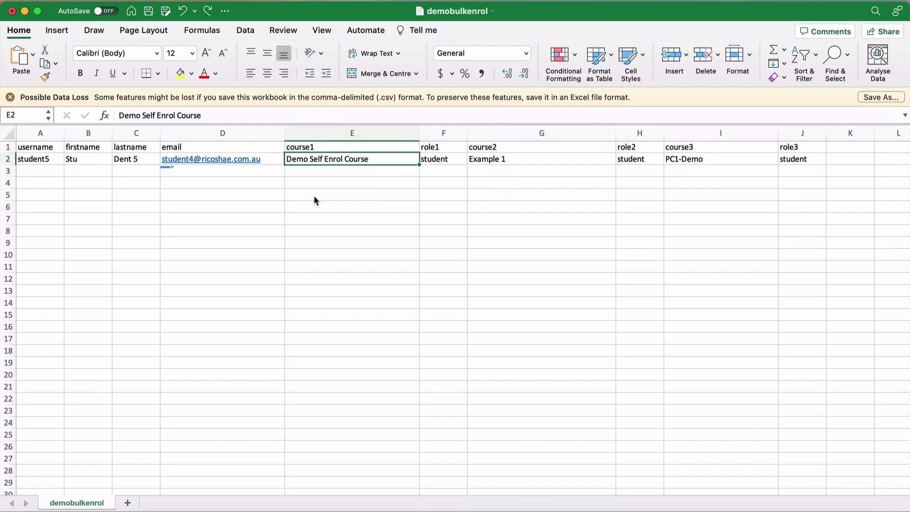
key(super+Tab)
click(453, 440)
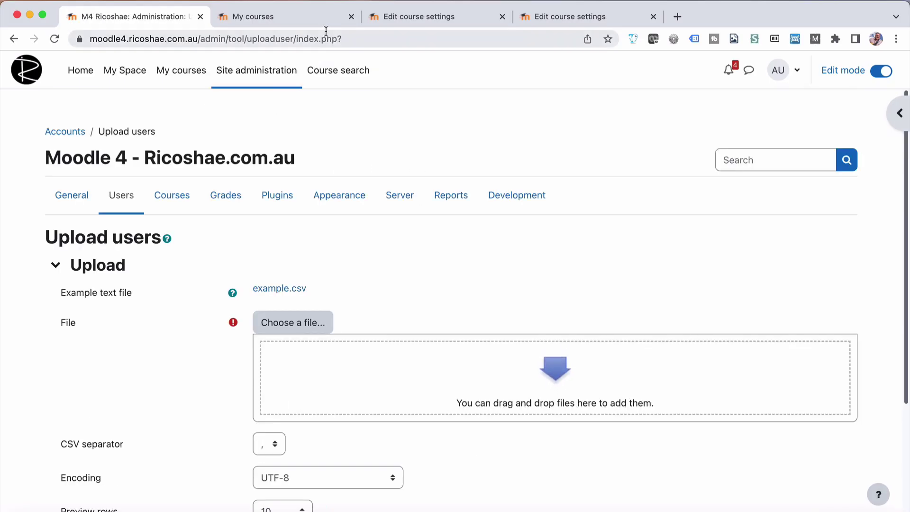
Verify the new user appears as Student in Example course 1's participants list.
click(300, 17)
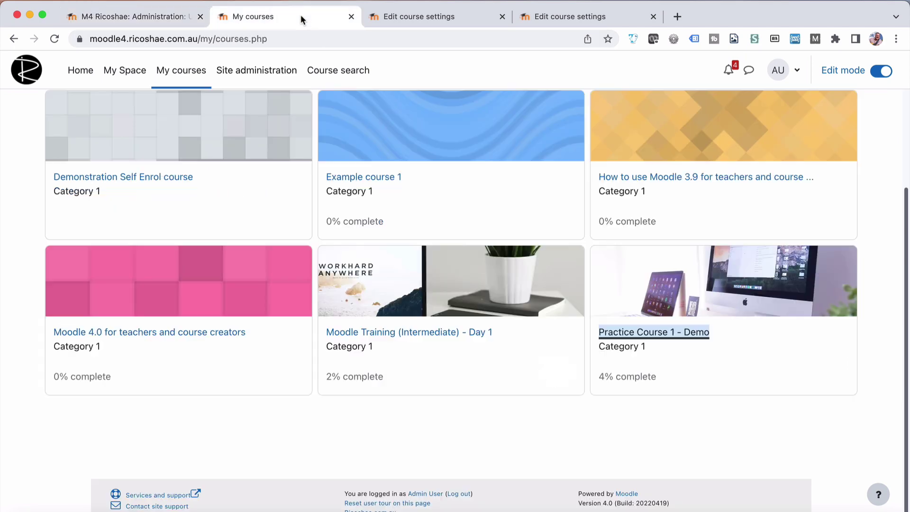
click(416, 16)
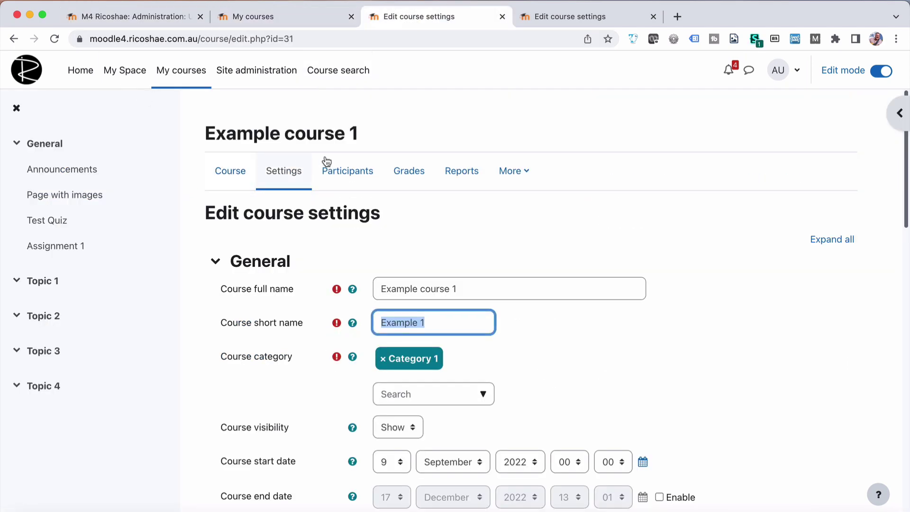
click(336, 175)
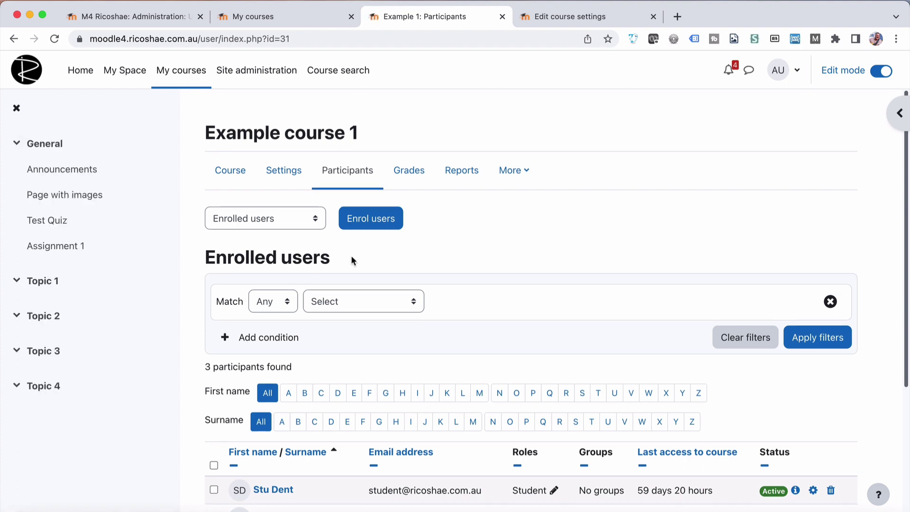
scroll(374, 284, down, 4)
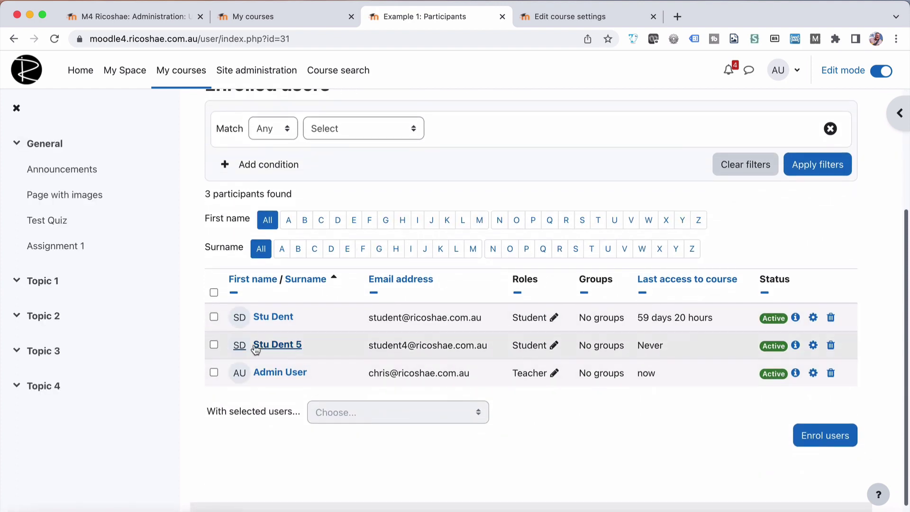
drag(382, 345, 507, 353)
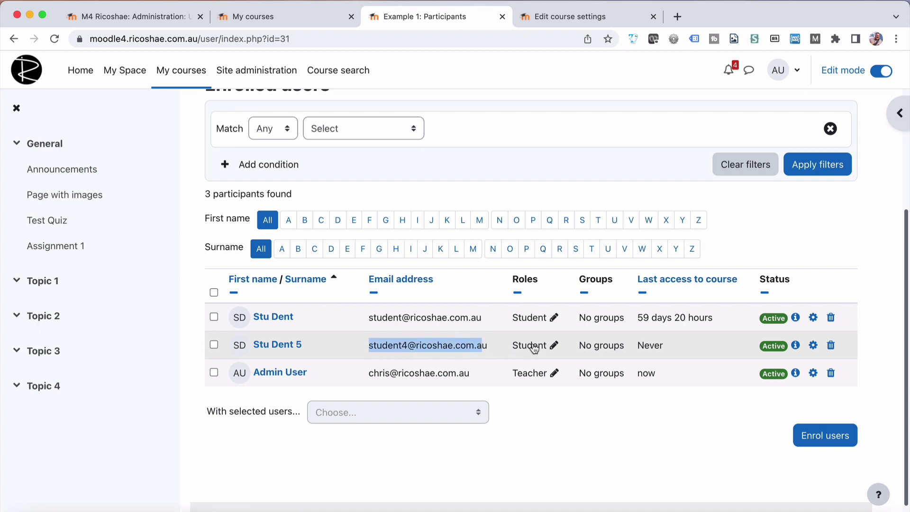
Verify the new user appears as Student in Practice Course 1 - Demo's participants list.
click(553, 14)
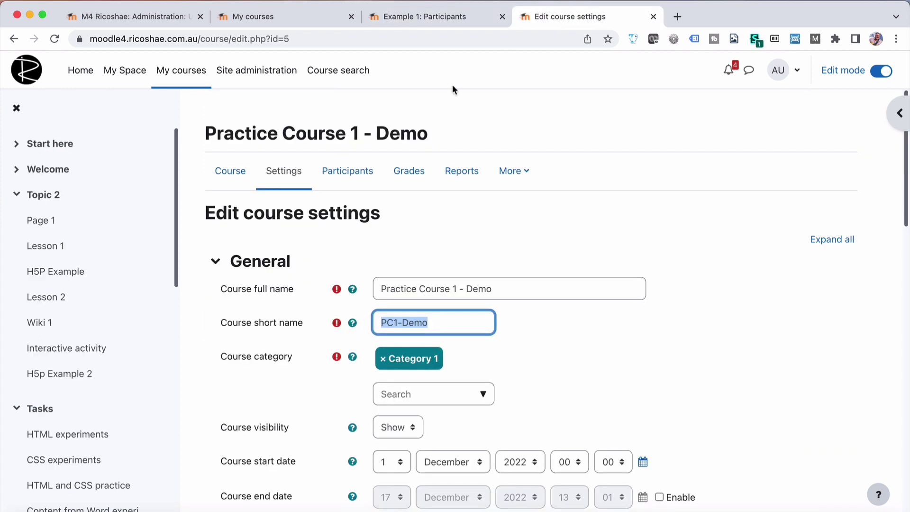
click(343, 177)
scroll(373, 271, down, 5)
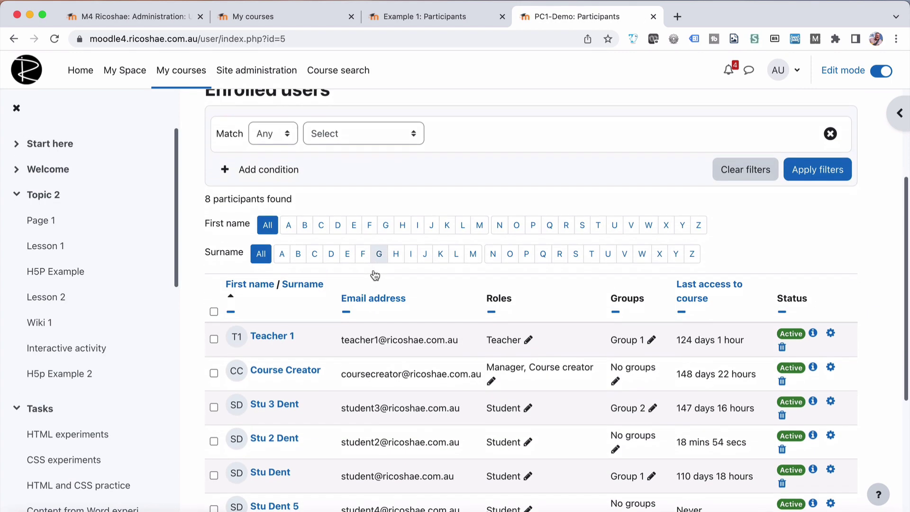
scroll(373, 269, down, 2)
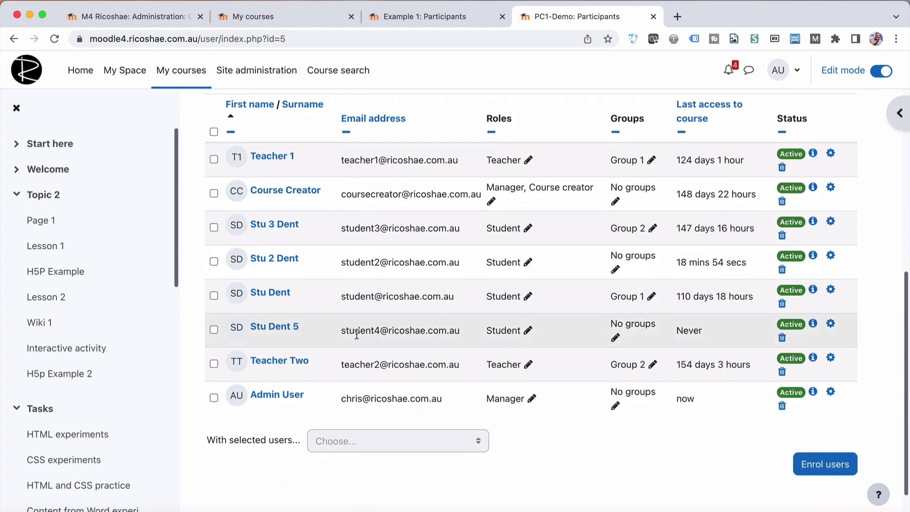
drag(340, 332, 462, 330)
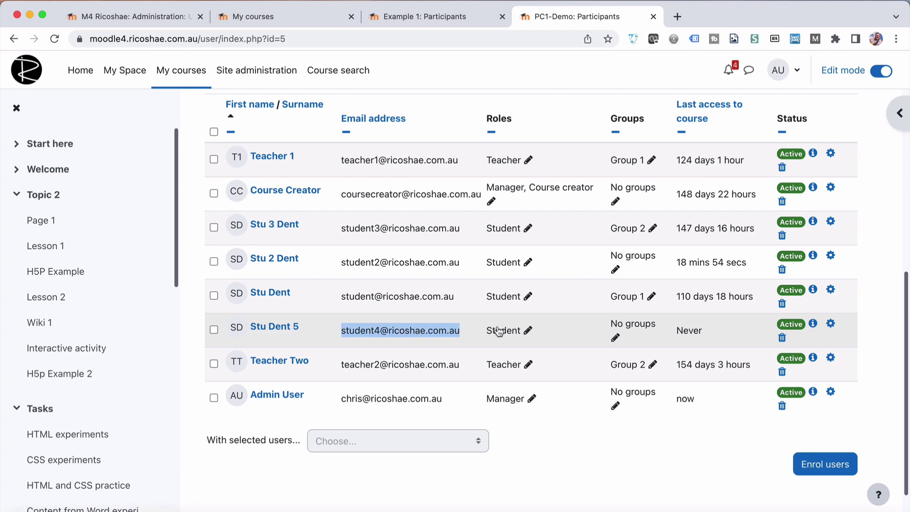
scroll(360, 305, up, 7)
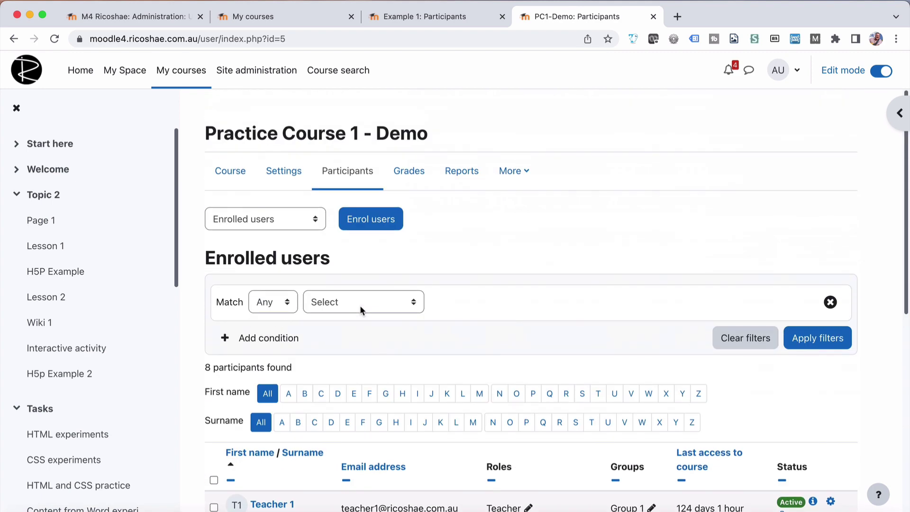